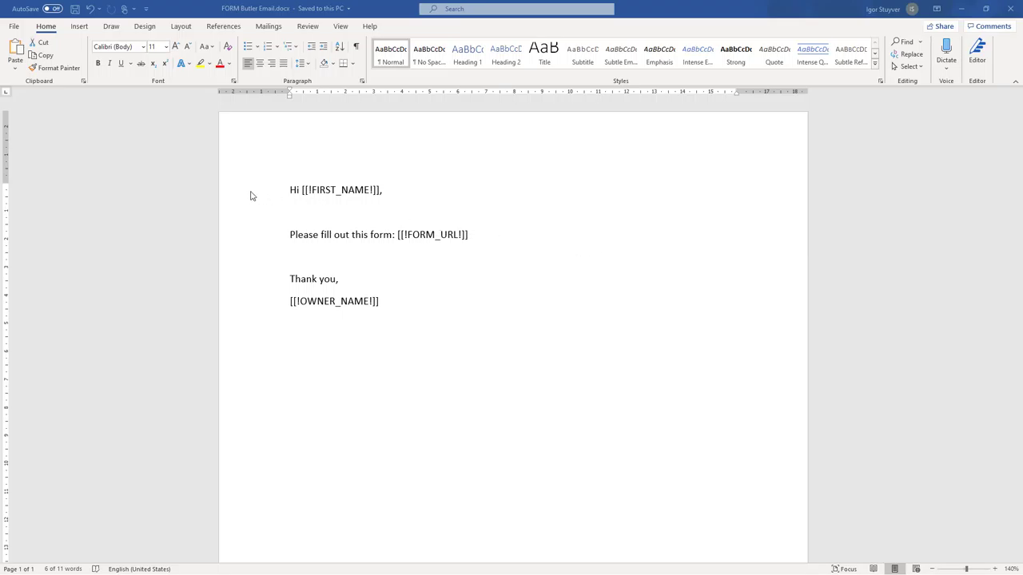
# Review the form request line in the Word email, and look up the Actionable EMAIL_DOCCONFIG entry on the PDF Butler Academy page.
pyautogui.hotkey('shift', 'Down')
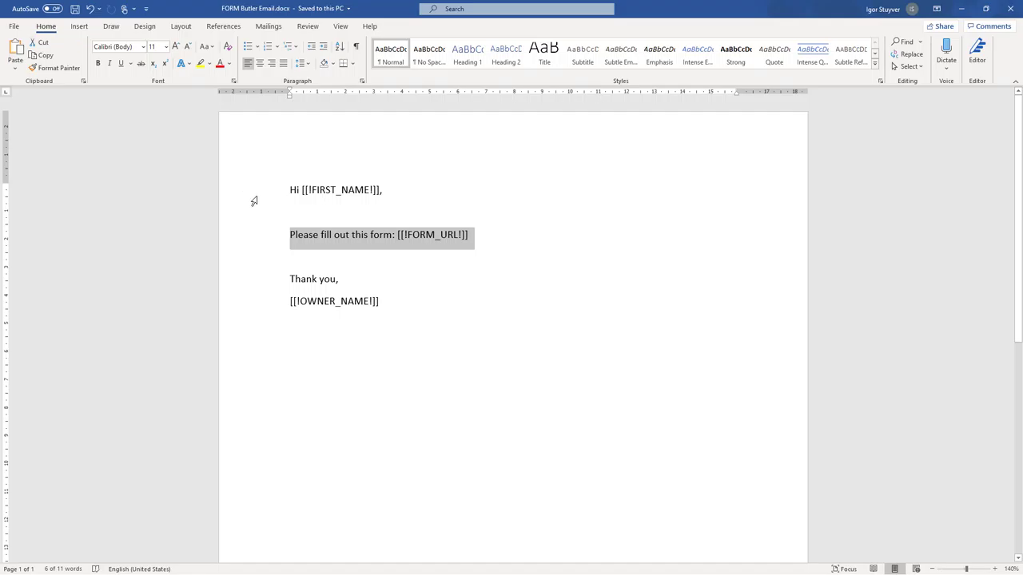
pyautogui.press('Right')
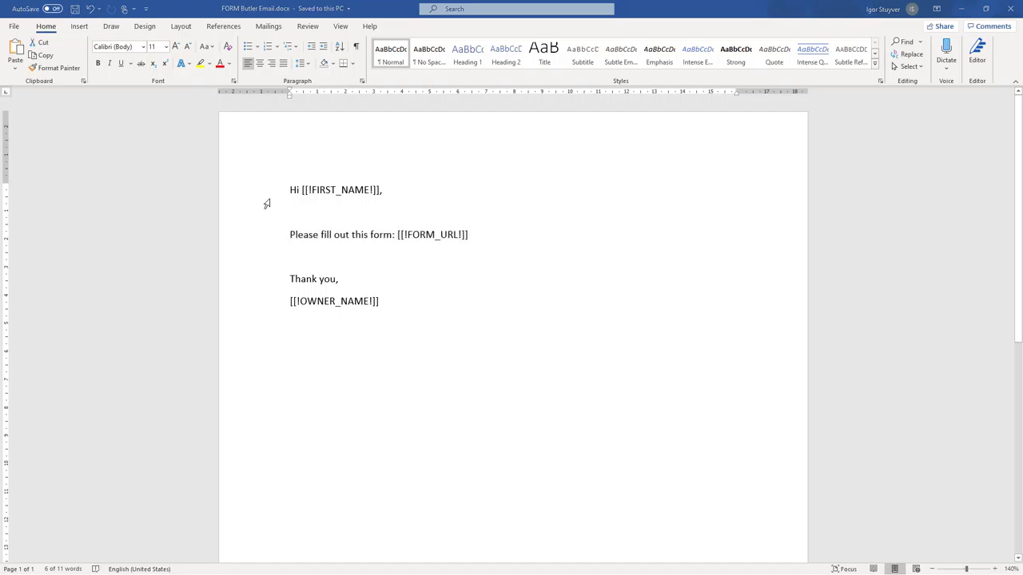
pyautogui.hotkey('alt', 'Tab')
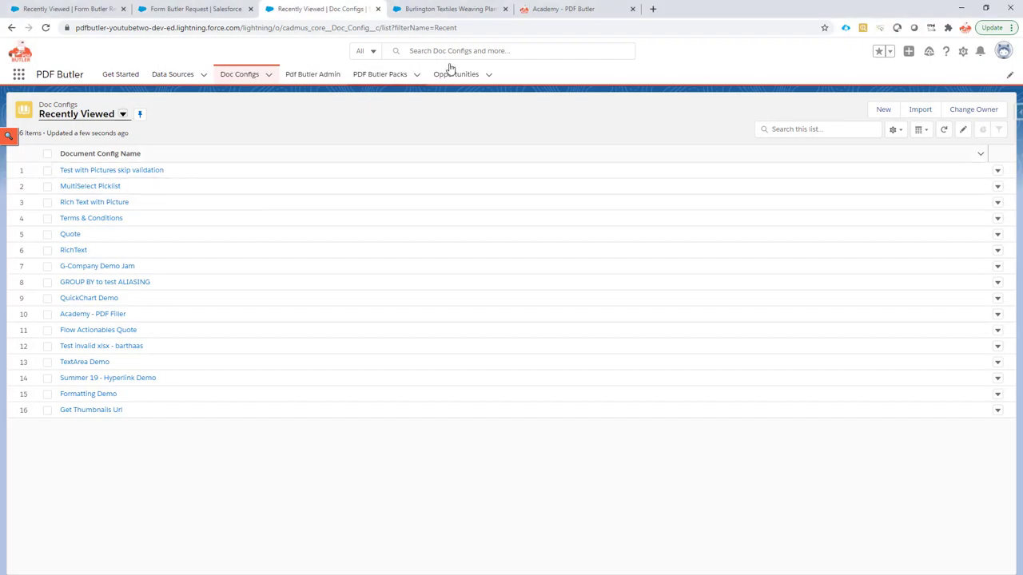
pyautogui.click(549, 11)
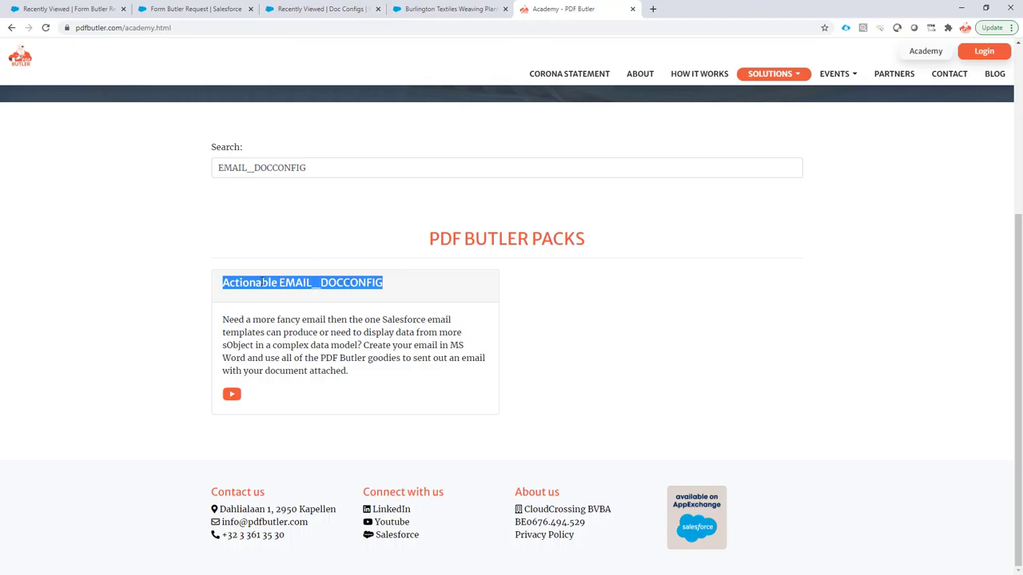
# Switch back to Word and examine the FIRST_NAME, FORM_URL and OWNER_NAME merge fields in the email template.
pyautogui.hotkey('alt', 'Tab')
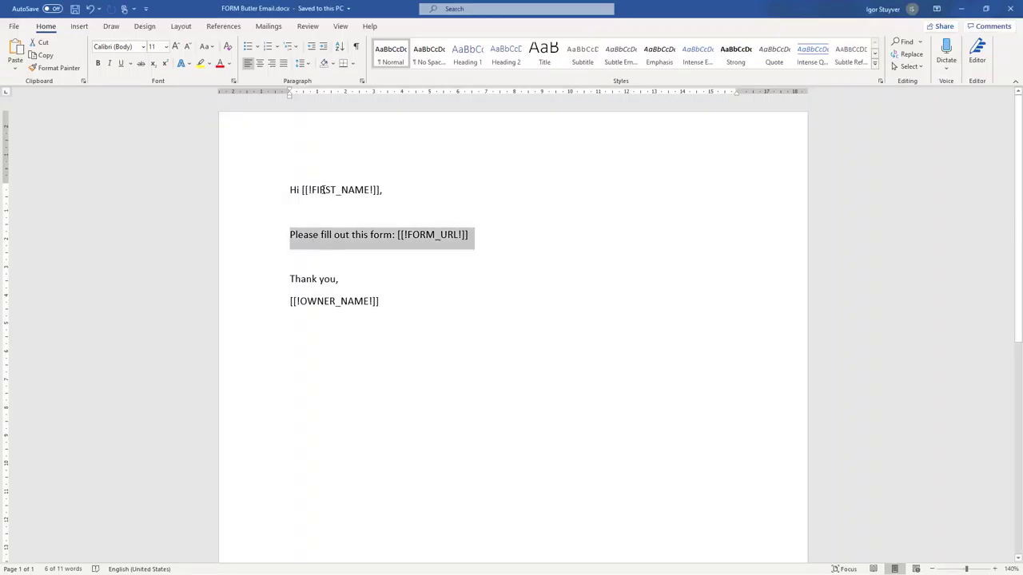
pyautogui.click(323, 190)
pyautogui.doubleClick(323, 189)
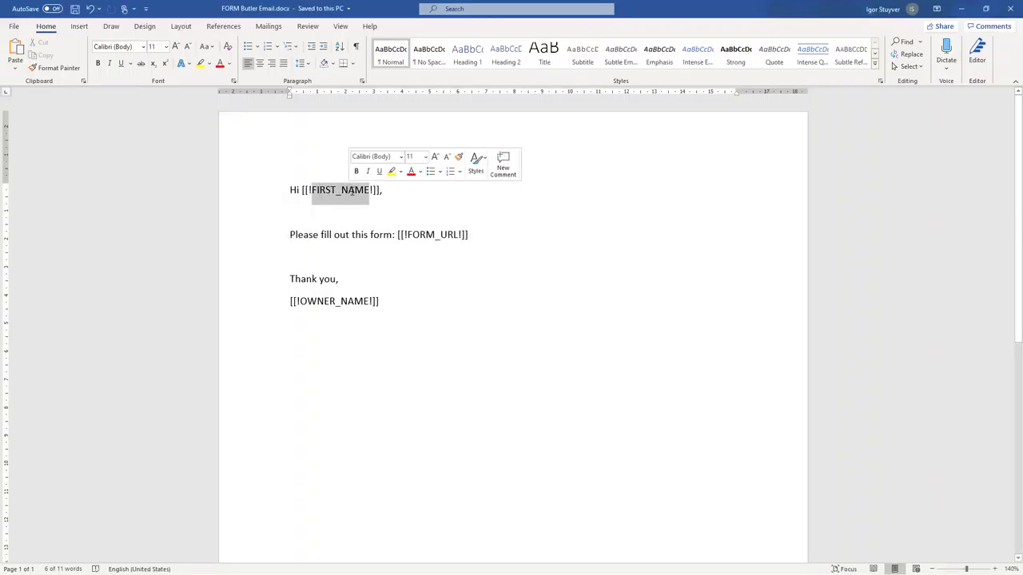
pyautogui.click(424, 234)
pyautogui.doubleClick(424, 234)
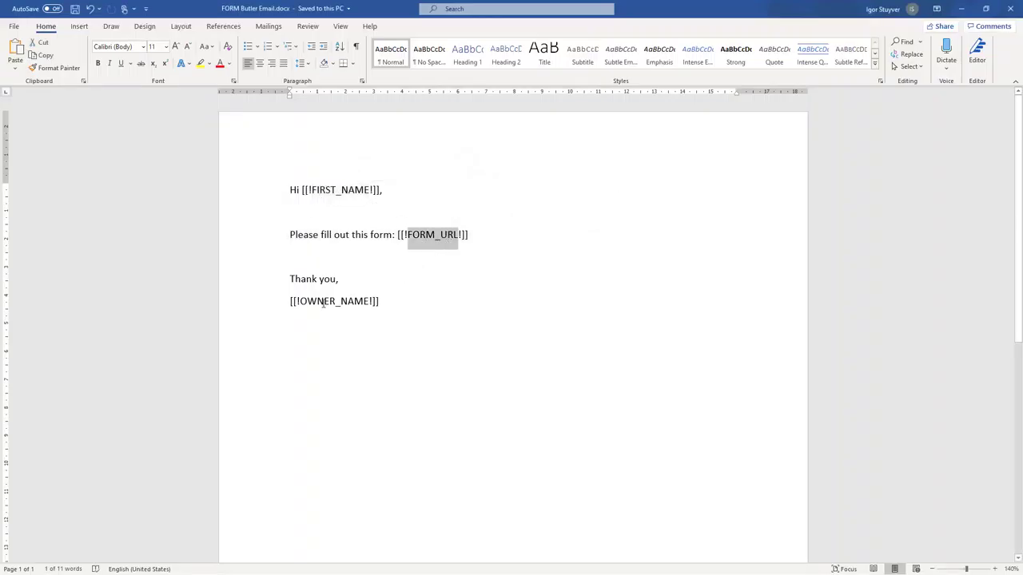
pyautogui.moveTo(300, 301); pyautogui.dragTo(370, 302)
pyautogui.click(378, 313)
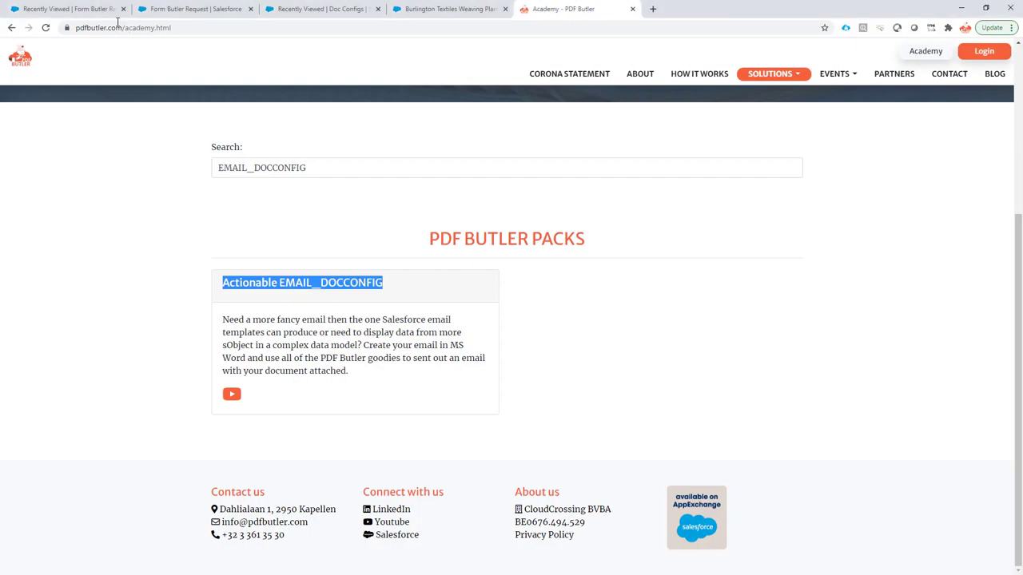
# From the Doc Configs list in Salesforce, start a new doc config with the EMAIL record type.
pyautogui.click(308, 9)
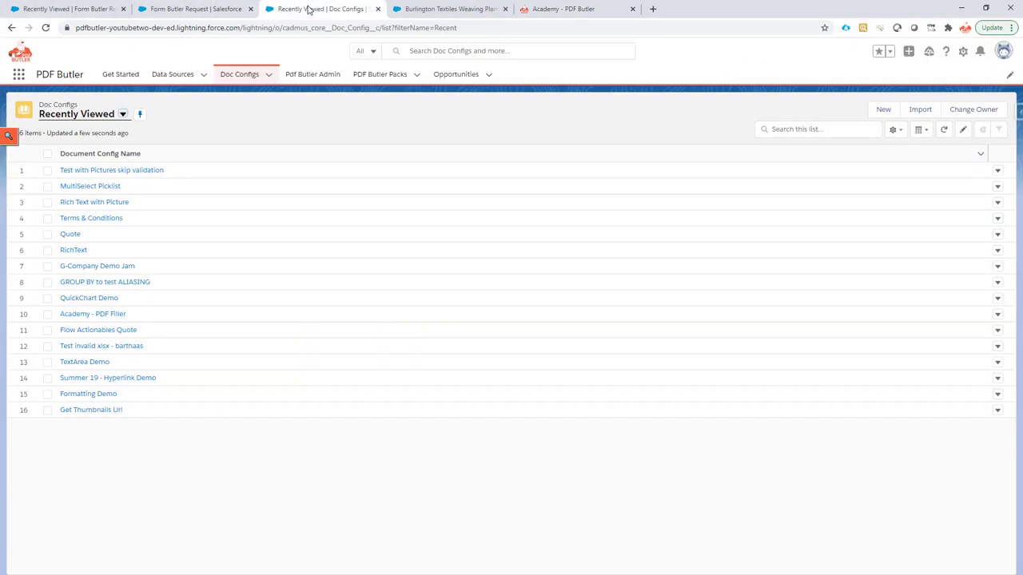
pyautogui.click(268, 75)
pyautogui.click(264, 95)
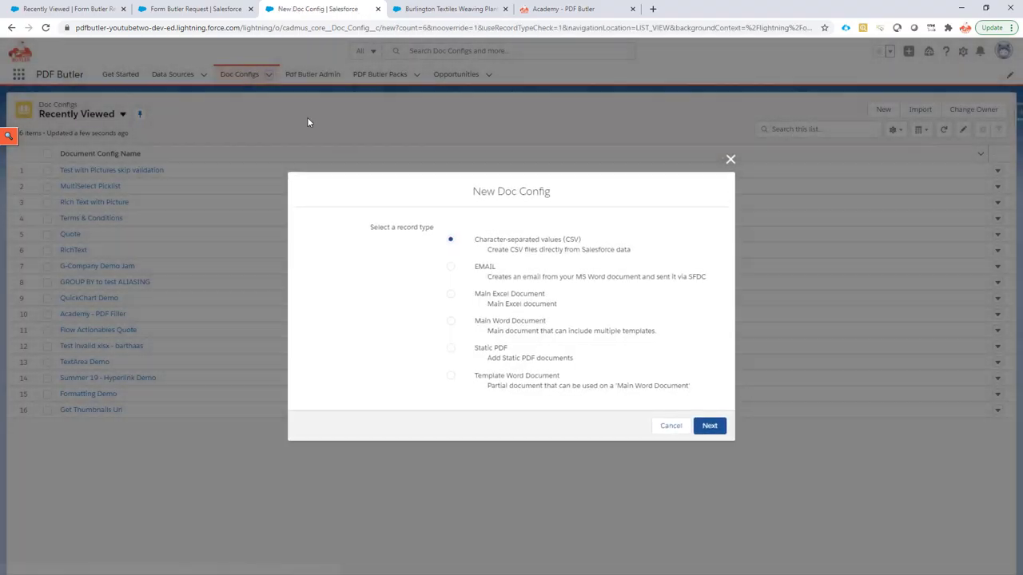
pyautogui.click(482, 270)
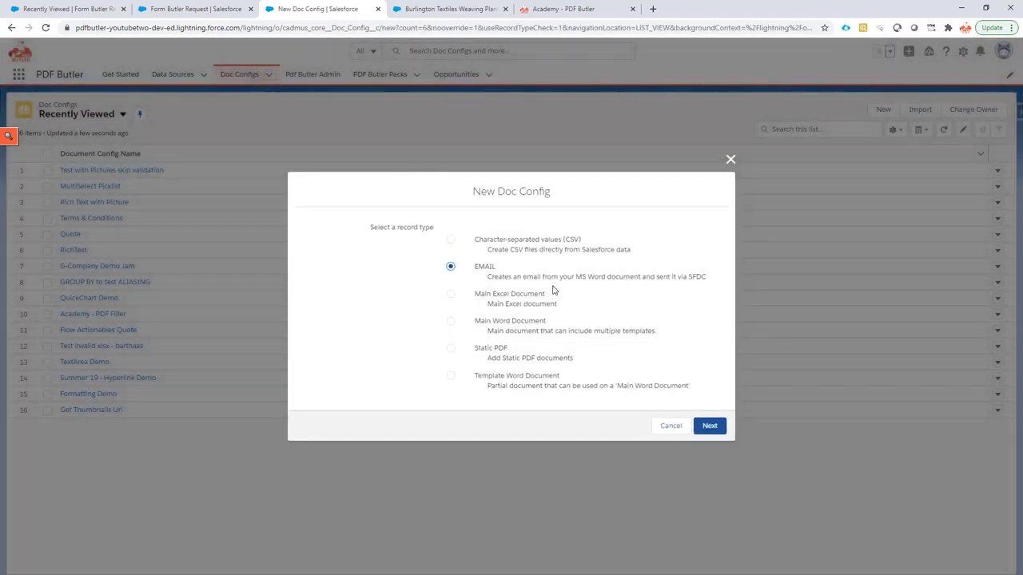
pyautogui.click(710, 427)
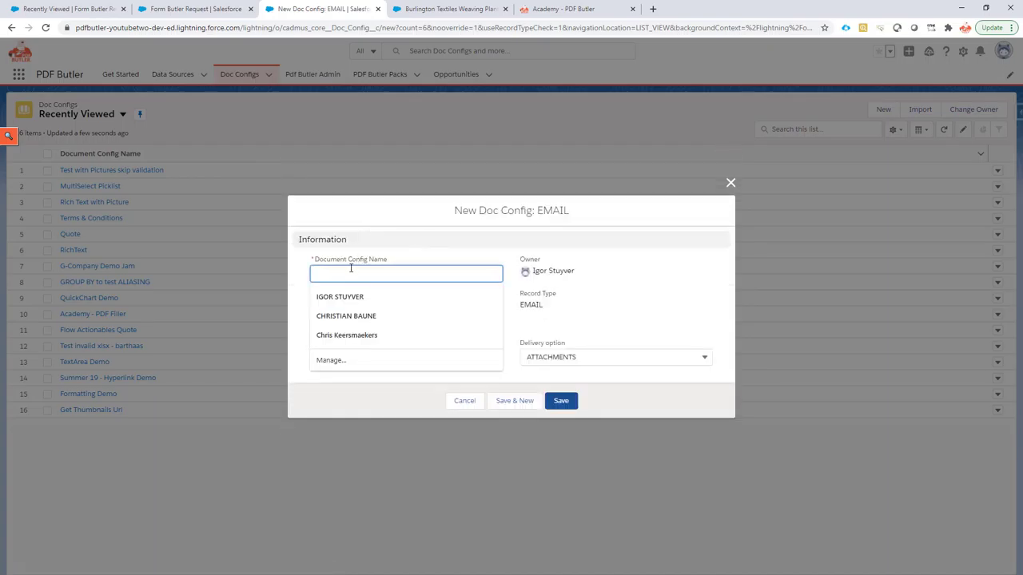
# Name the doc config "FORM Butler - Email" and set its document title to "Request for you to fill out - [[!FORM_ID!]]".
pyautogui.write('FO')
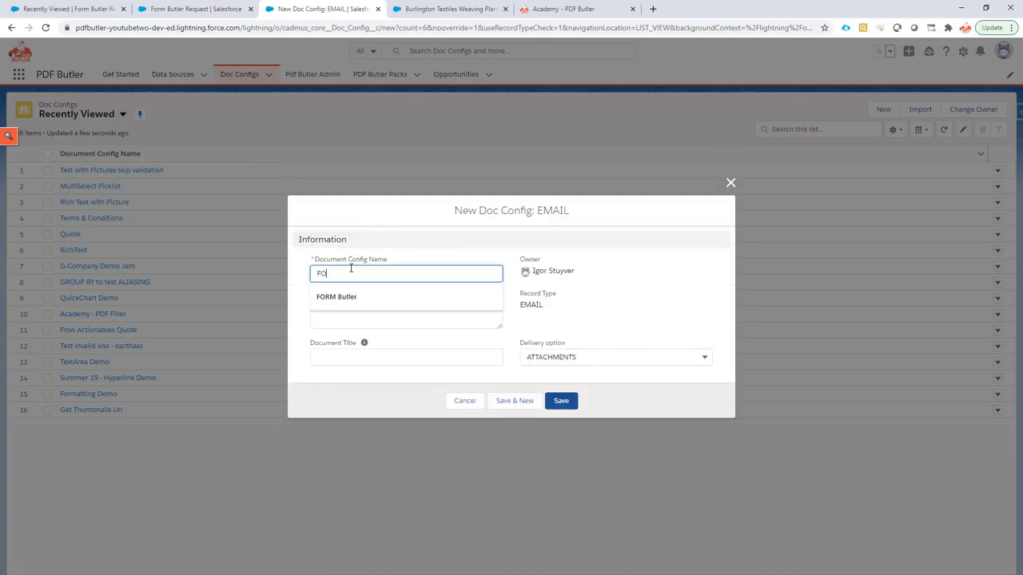
pyautogui.click(361, 297)
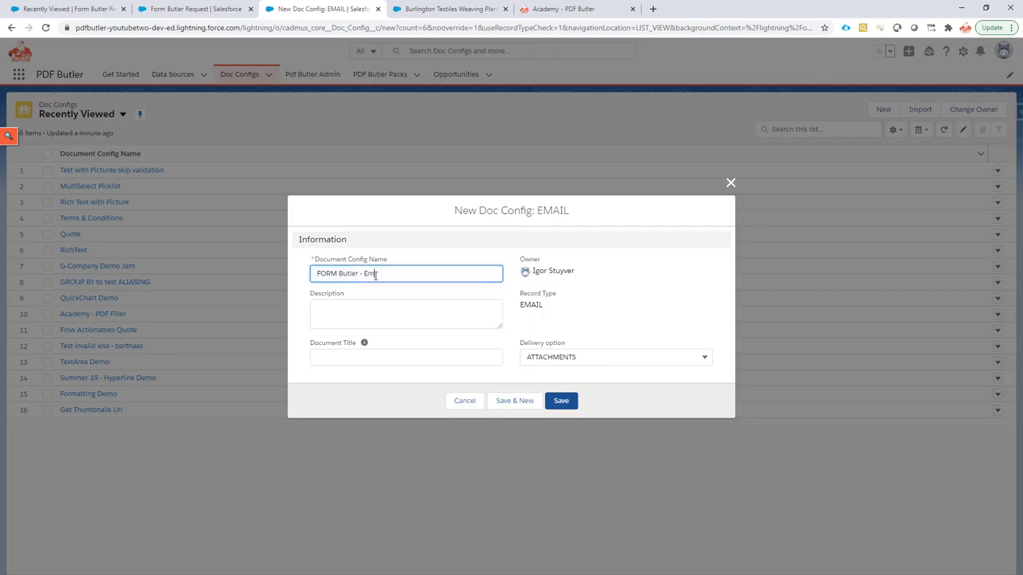
pyautogui.click(367, 359)
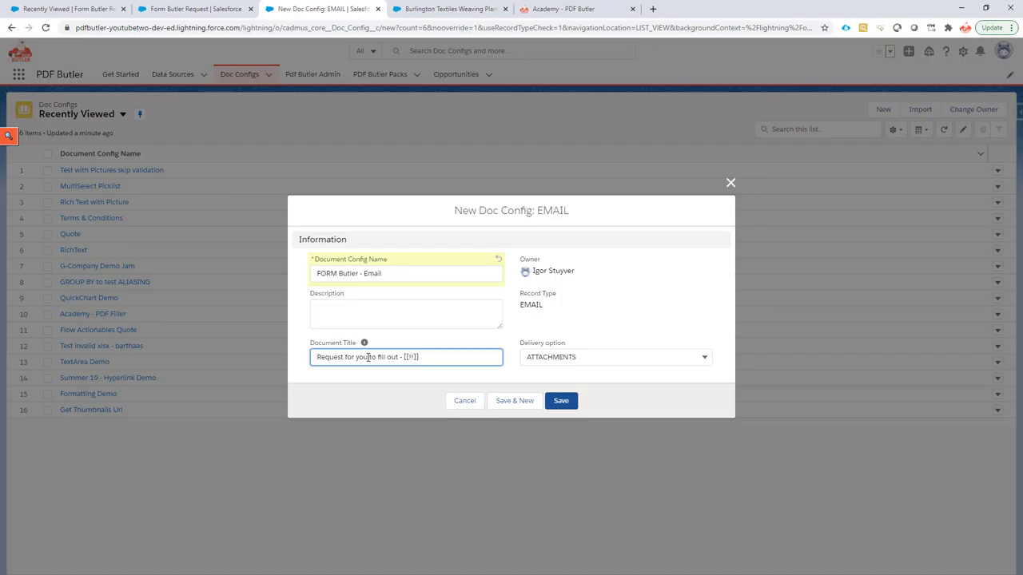
pyautogui.write('FORM_ID')
# Set the delivery option to BASE64 and save the new doc config.
pyautogui.click(562, 357)
pyautogui.click(574, 415)
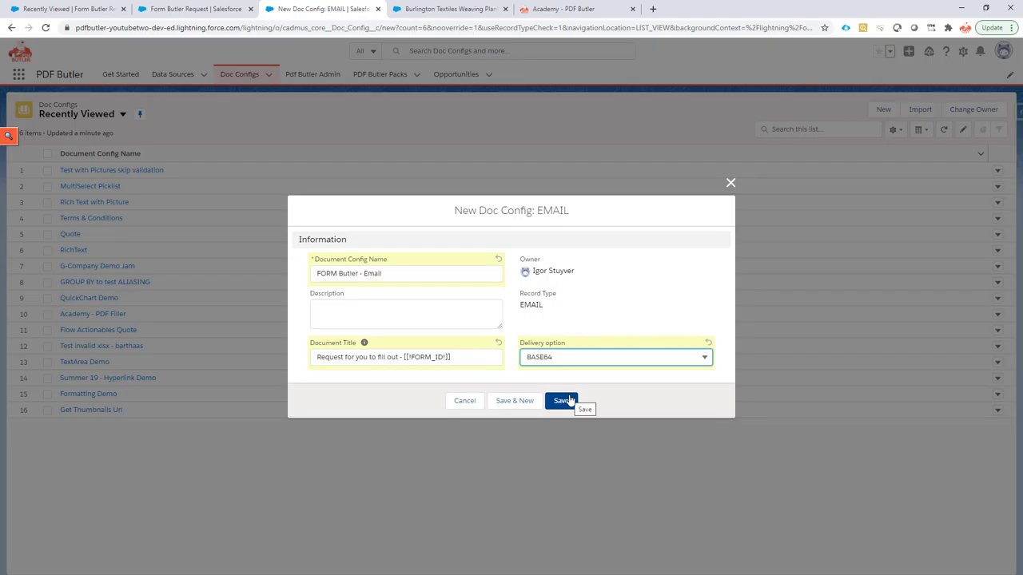
pyautogui.click(564, 401)
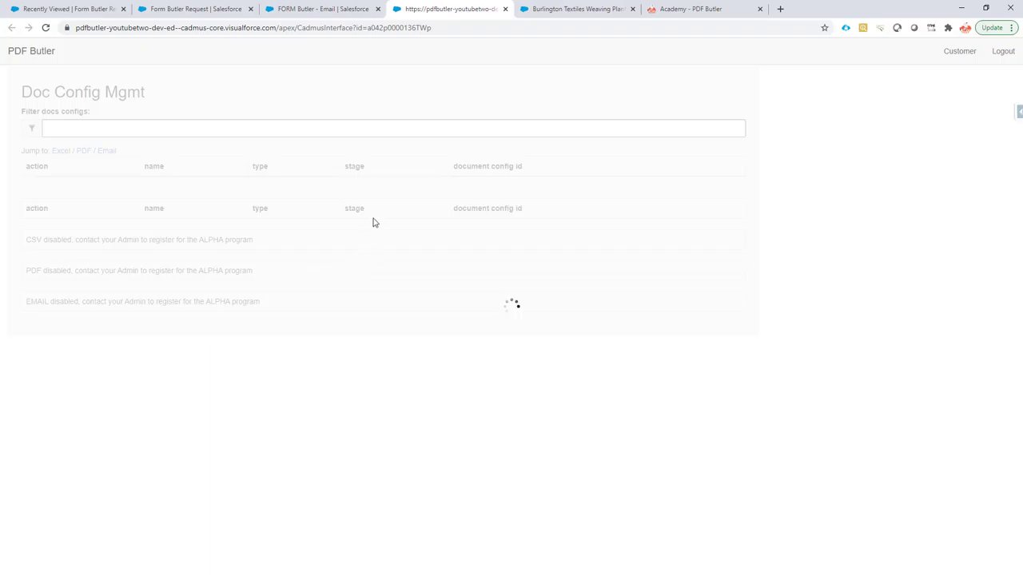
# Upload FORM Butler Email.docx as the default document and set its default alternative name to v1.
pyautogui.click(336, 131)
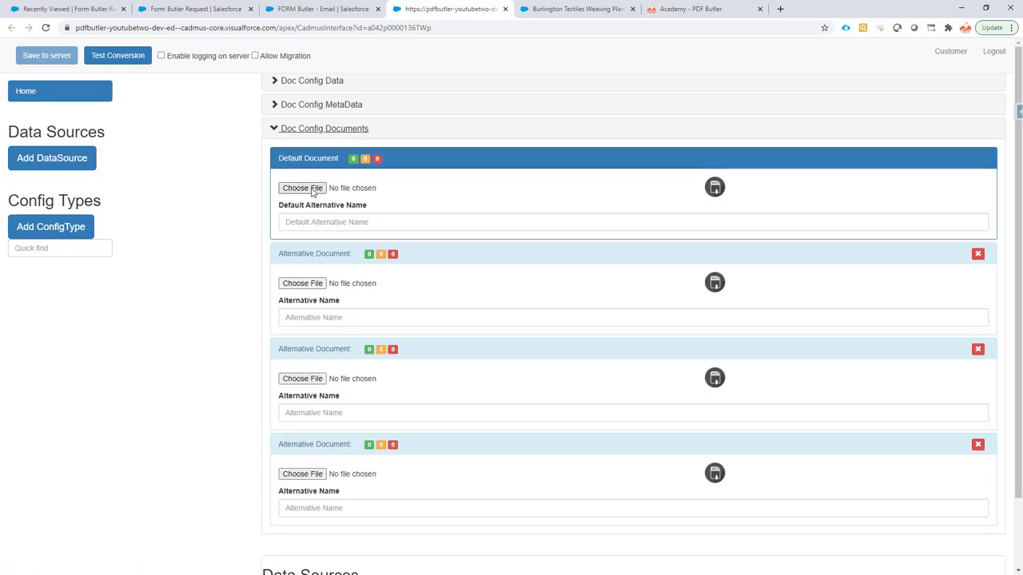
pyautogui.click(312, 189)
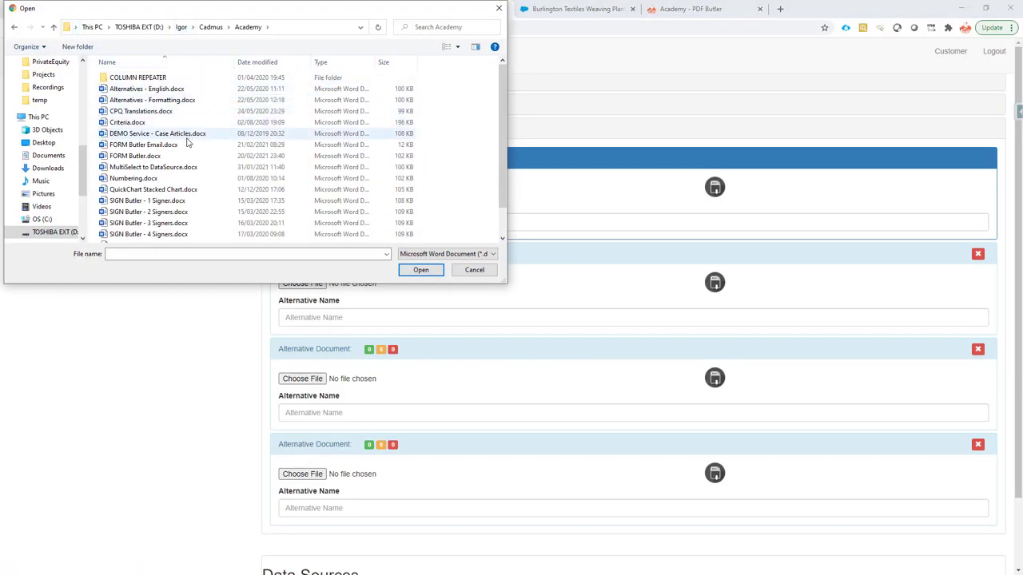
pyautogui.doubleClick(175, 145)
pyautogui.click(297, 222)
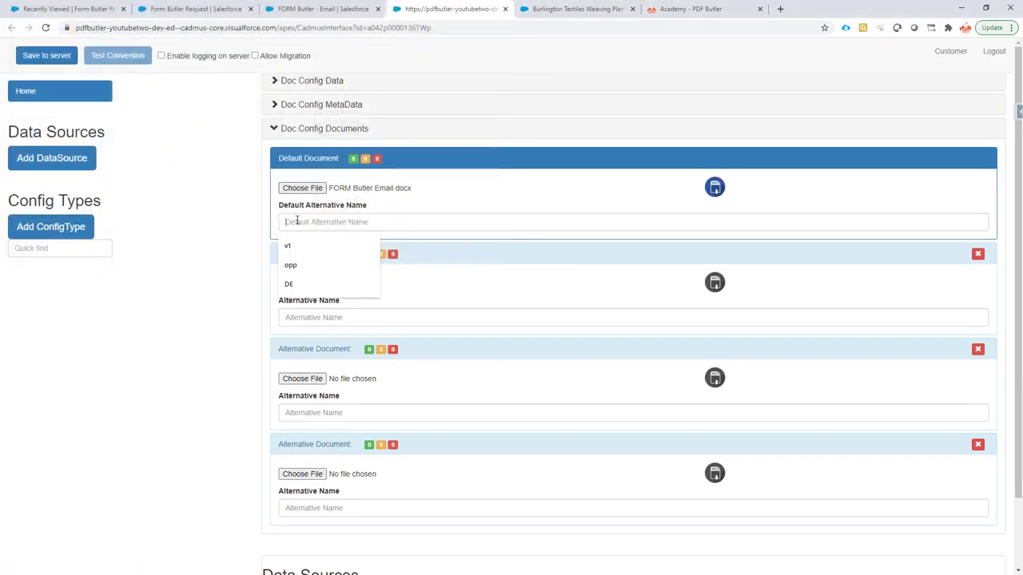
pyautogui.click(310, 244)
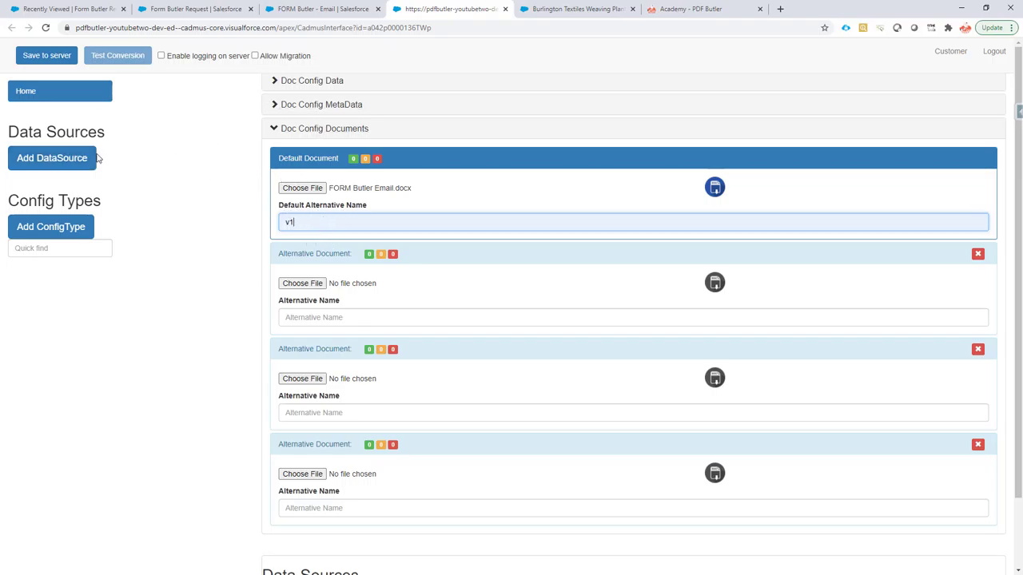
# In the doc config metadata, enter #FFF as the background color and enable center alignment.
pyautogui.click(313, 105)
pyautogui.click(314, 175)
pyautogui.write('#FFF')
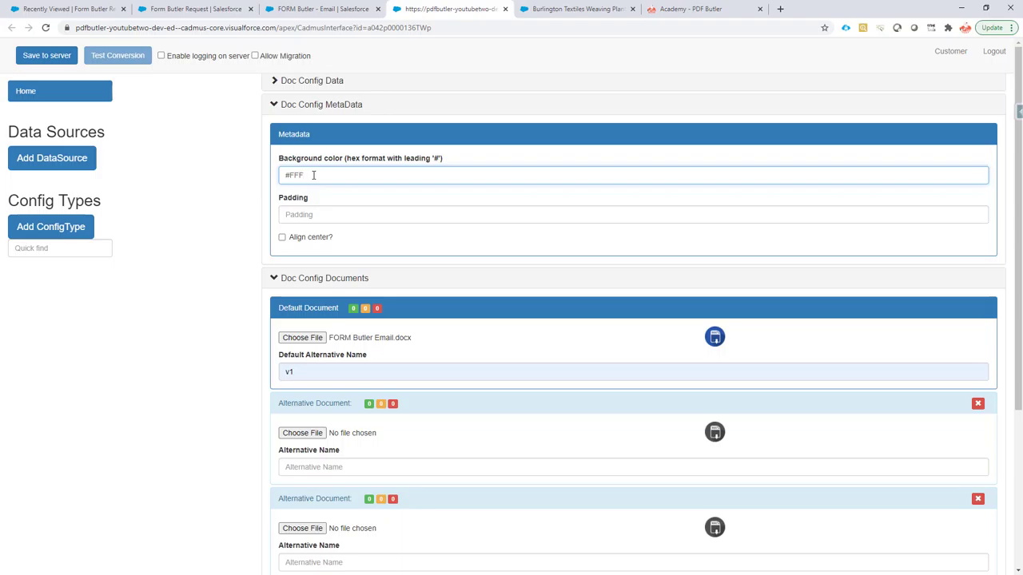
pyautogui.click(282, 237)
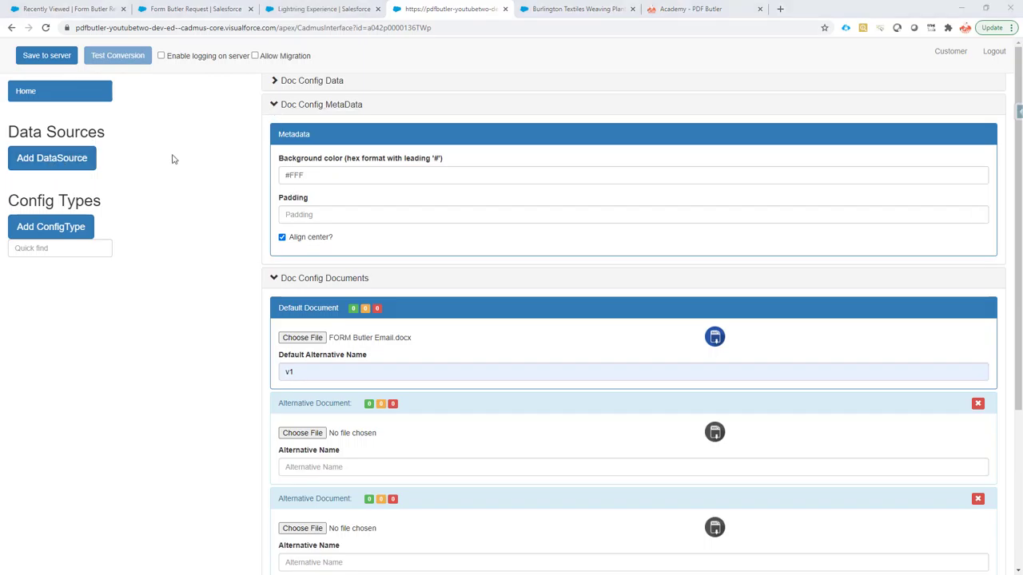
# Find the FORM Butler - Opportunity data source by searching for "form" and add it to the doc config.
pyautogui.click(37, 160)
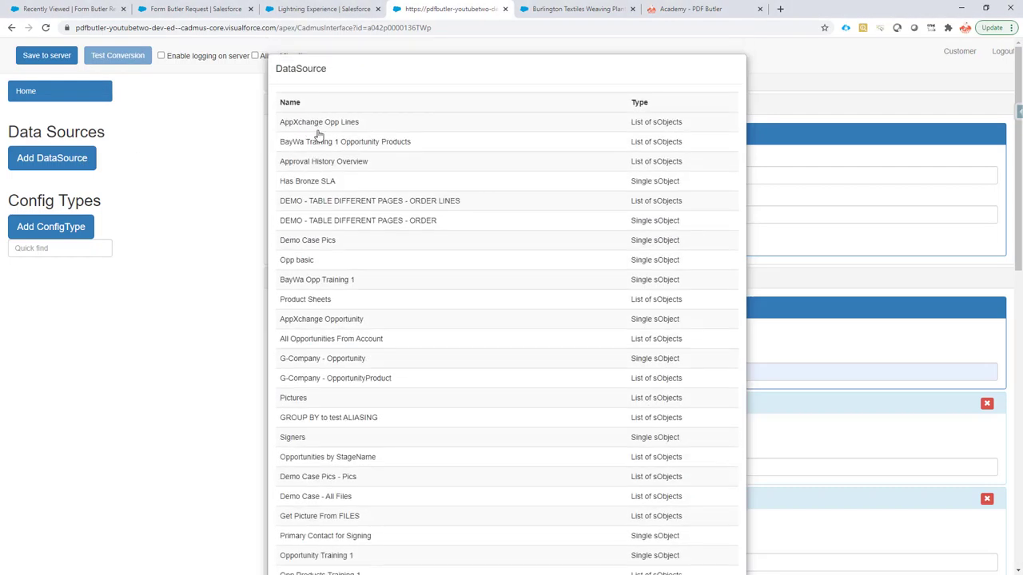
pyautogui.hotkey('ctrl', 'f')
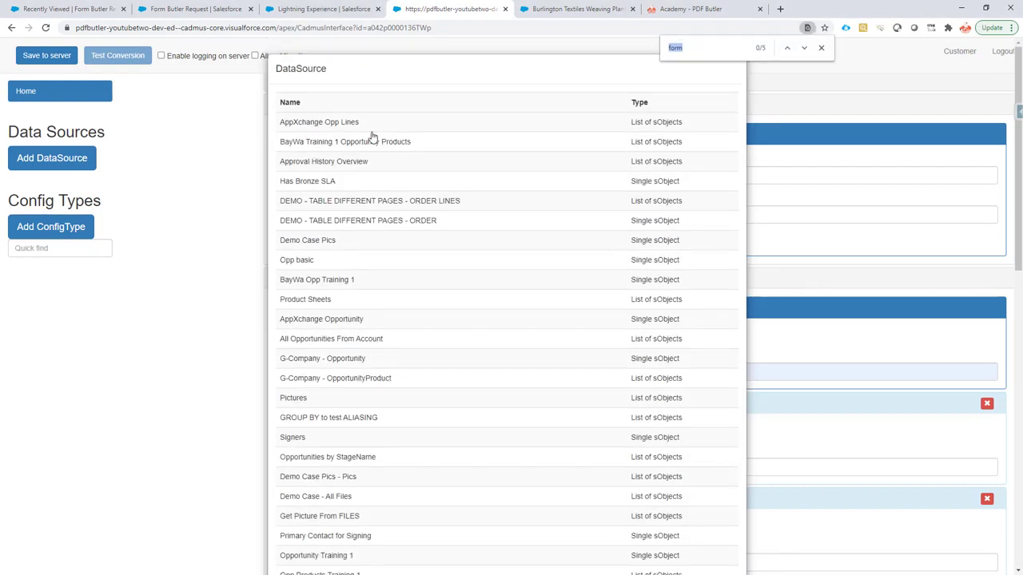
pyautogui.press('Return')
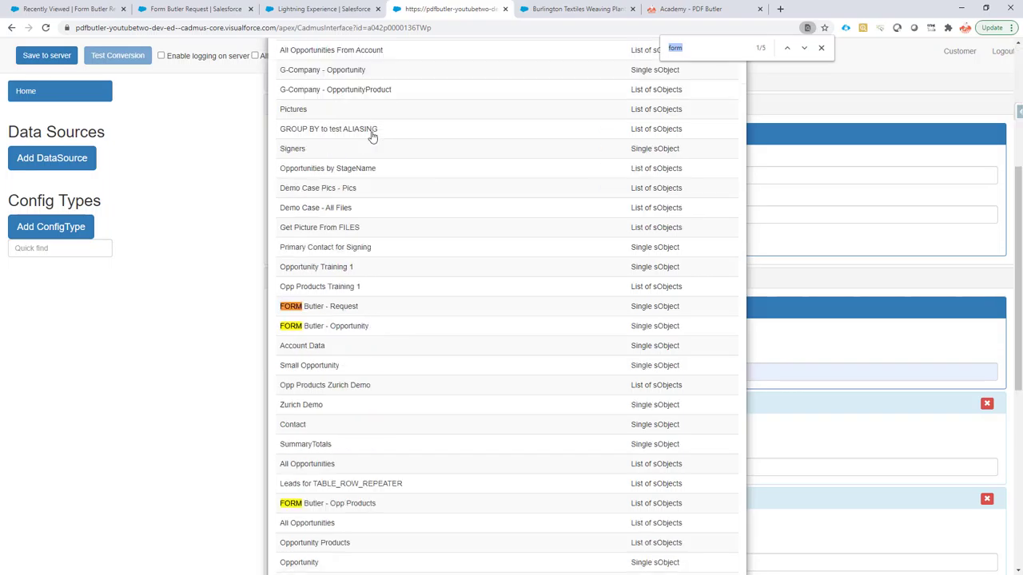
pyautogui.click(345, 328)
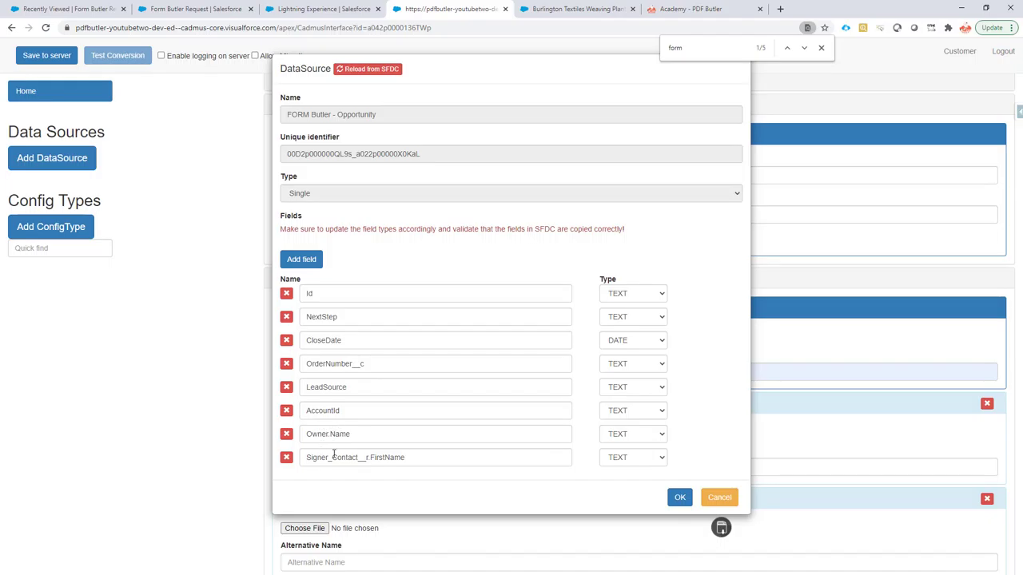
pyautogui.click(680, 497)
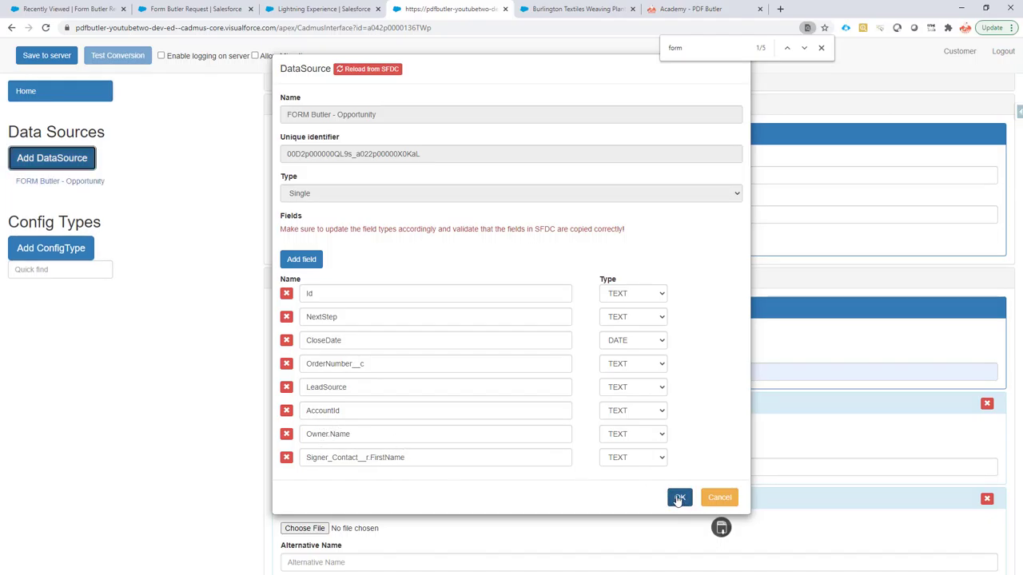
# Add the FORM Butler - Request data source to the doc config.
pyautogui.click(690, 45)
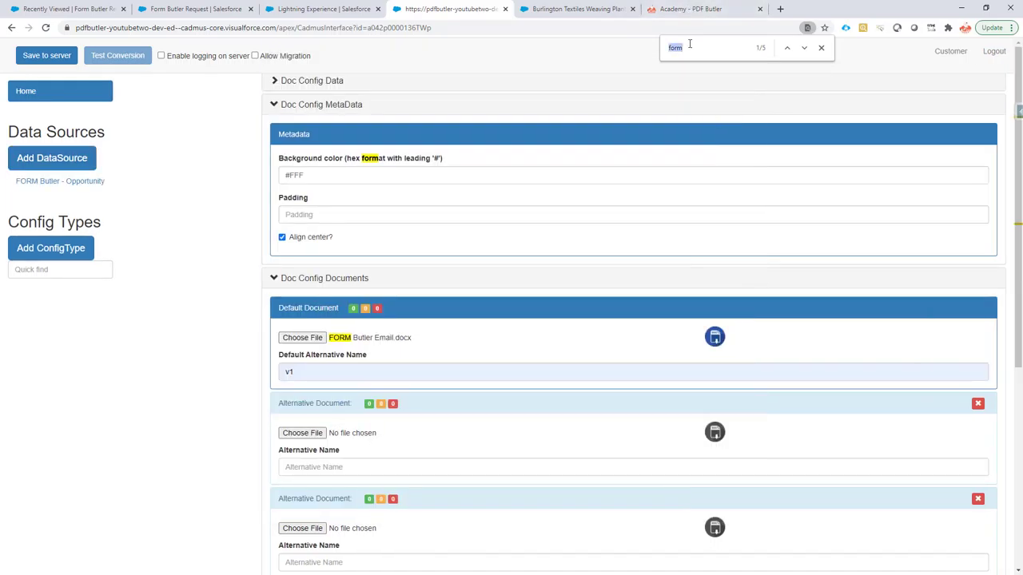
pyautogui.click(80, 158)
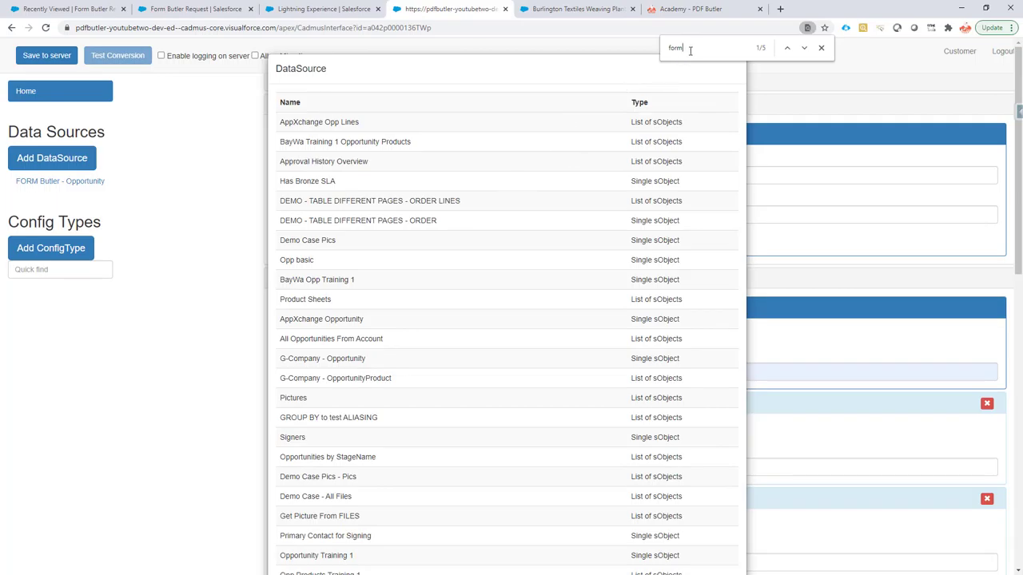
pyautogui.press('Return')
pyautogui.click(326, 309)
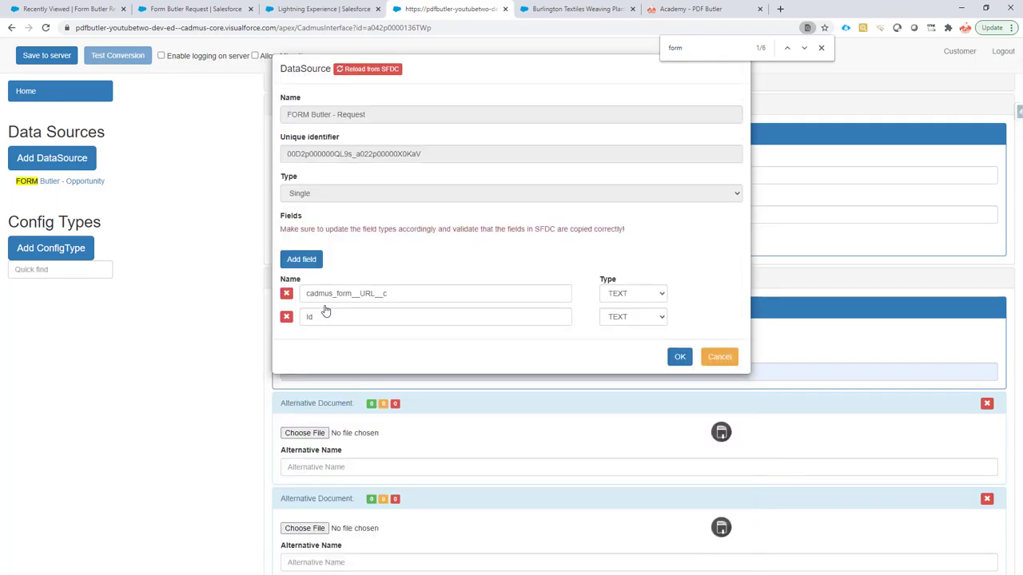
pyautogui.click(678, 358)
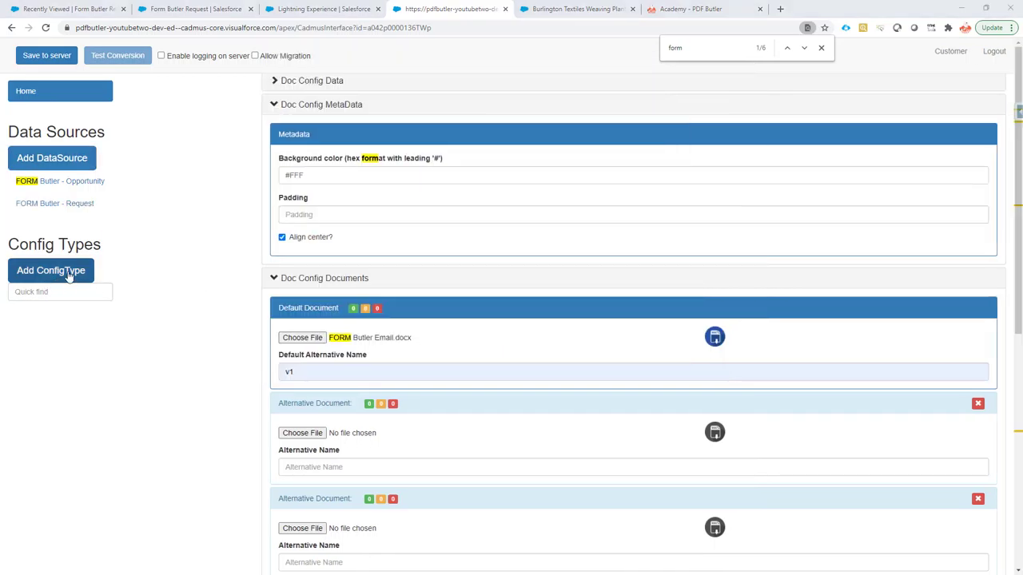
# Copy the FIRST_NAME merge field name from the Word email template and return to the doc config in the browser.
pyautogui.hotkey('alt', 'Tab')
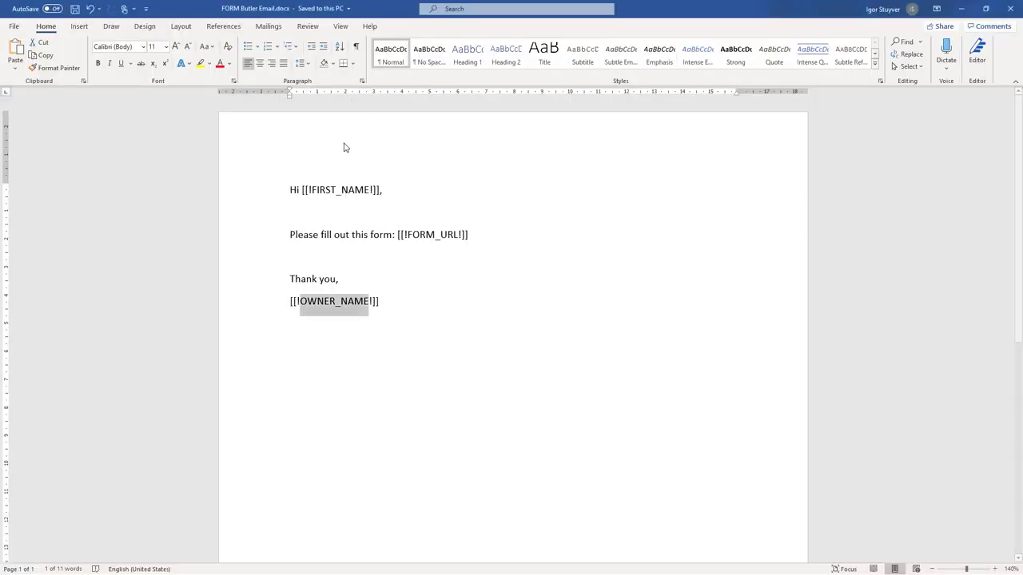
pyautogui.moveTo(323, 189); pyautogui.dragTo(351, 183)
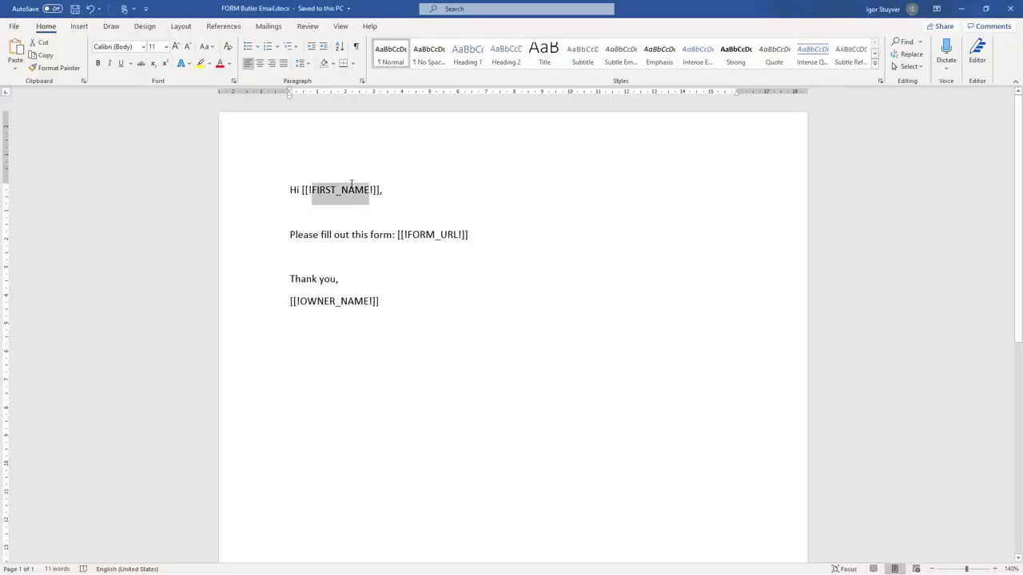
pyautogui.press('Delete')
pyautogui.hotkey('ctrl', 'z')
pyautogui.hotkey('ctrl', 'c')
pyautogui.hotkey('alt', 'Tab')
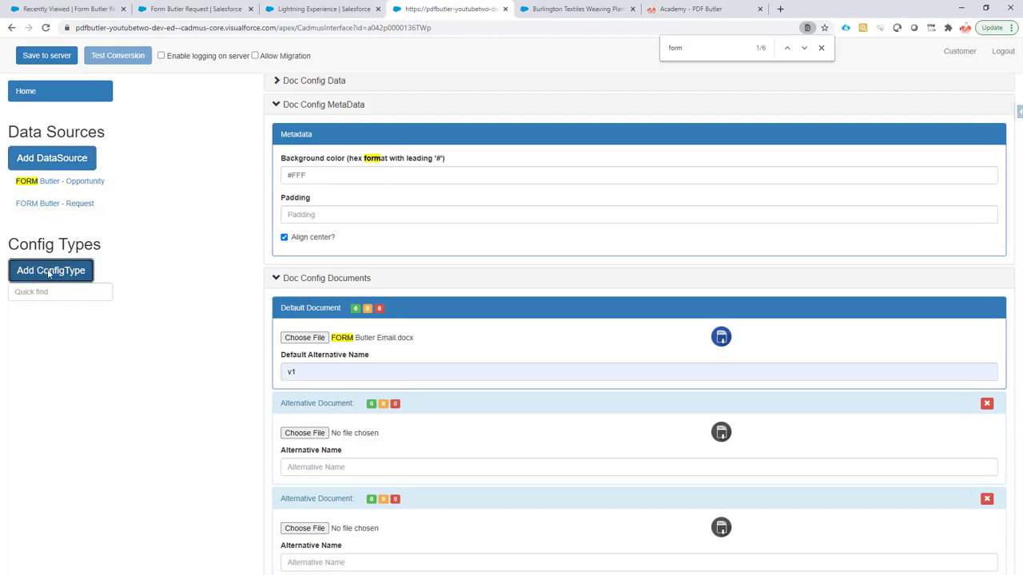
# Add a SINGLE config type FIRST_NAME from the FORM Butler - Opportunity data source's Signer_Contact__r.FirstName field, with merge field FIRST_NAME.
pyautogui.click(84, 270)
pyautogui.click(322, 114)
pyautogui.hotkey('ctrl', 'v')
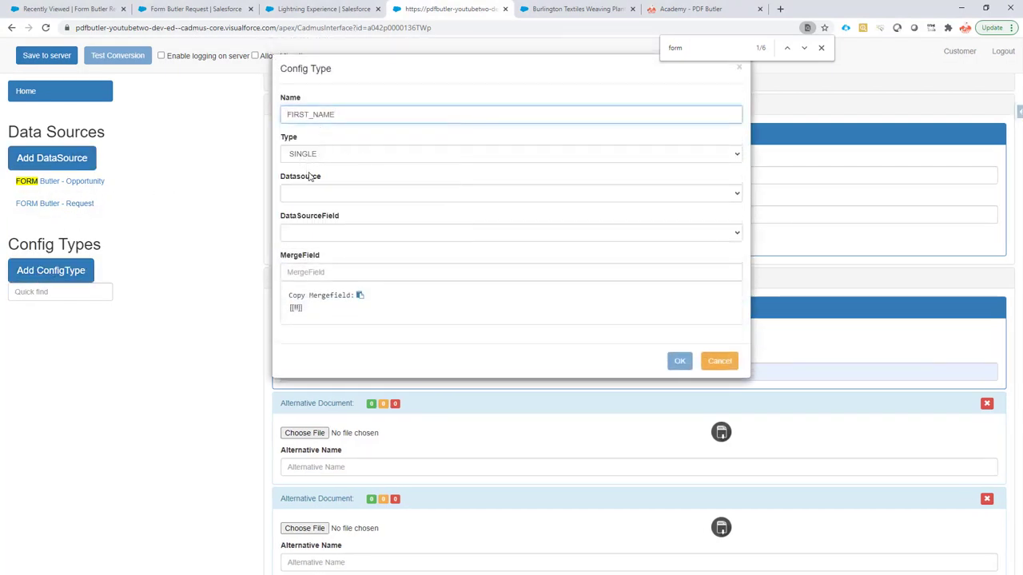
pyautogui.click(312, 192)
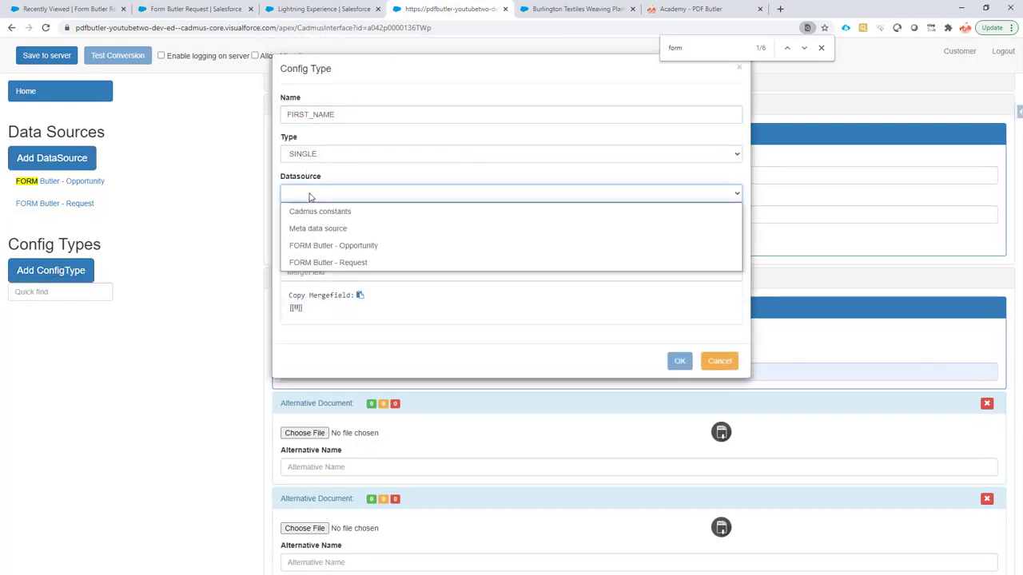
pyautogui.click(375, 245)
pyautogui.click(329, 234)
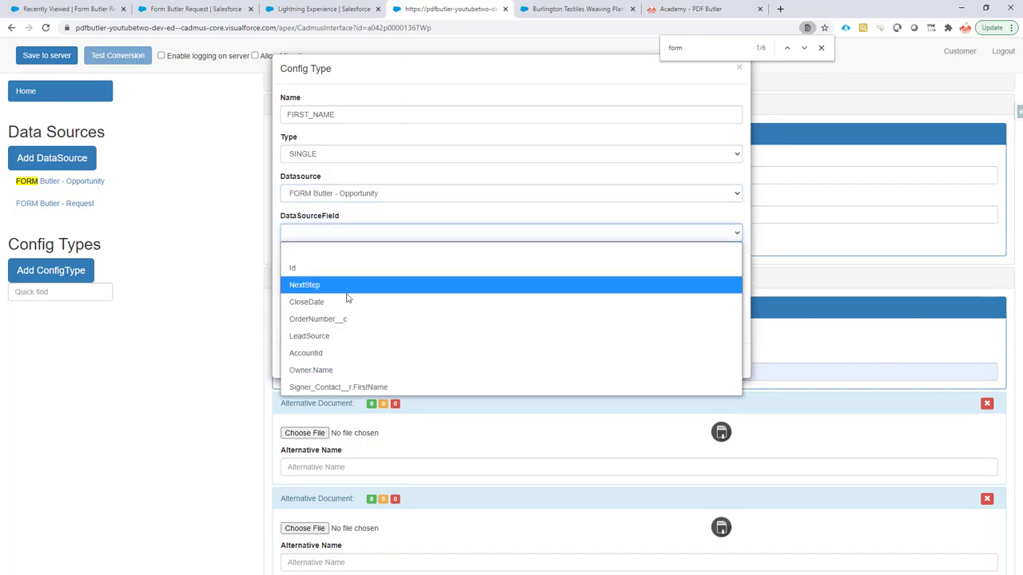
pyautogui.click(383, 389)
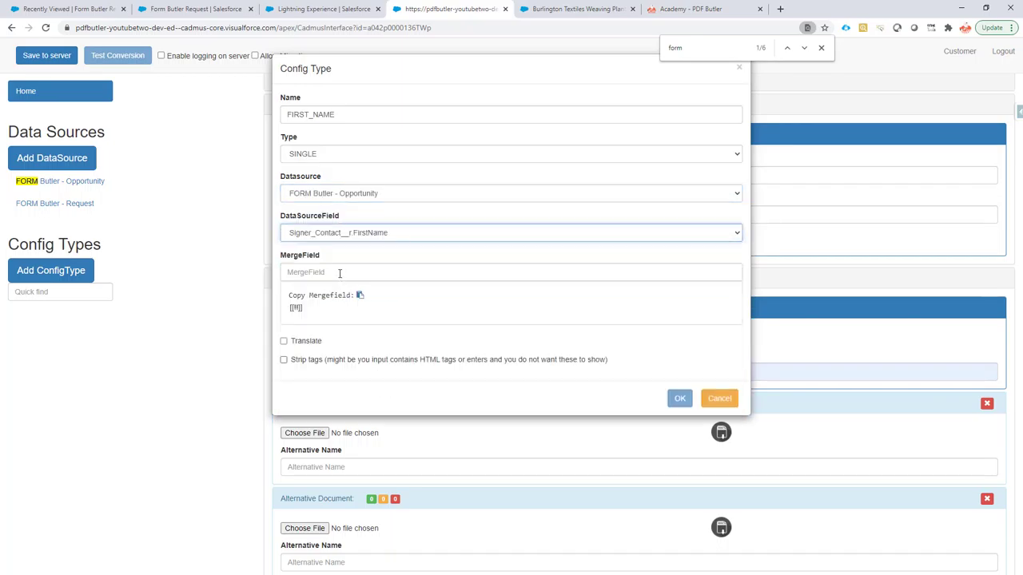
pyautogui.click(344, 271)
pyautogui.hotkey('ctrl', 'v')
pyautogui.click(679, 398)
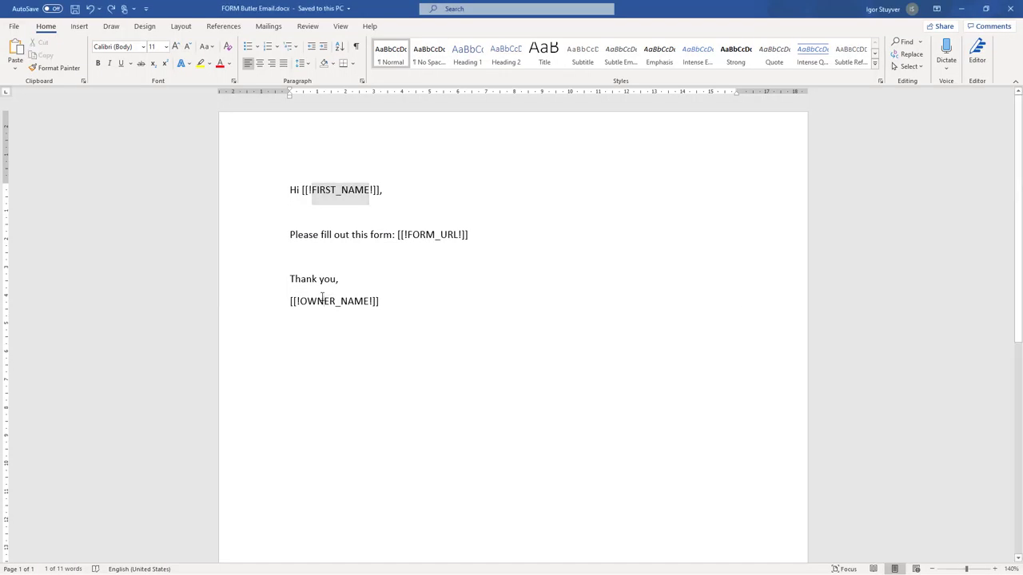
# Copy OWNER_NAME from the Word template and add it as a SINGLE config type and merge field, using FORM Butler - Opportunity's Owner.Name field.
pyautogui.rightClick(349, 301)
pyautogui.click(64, 276)
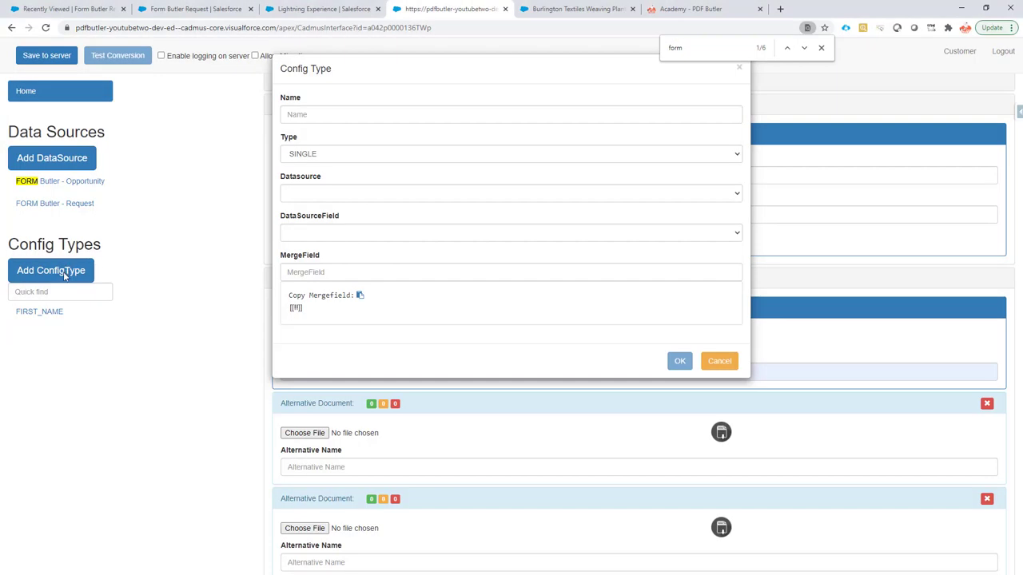
pyautogui.click(303, 114)
pyautogui.click(309, 232)
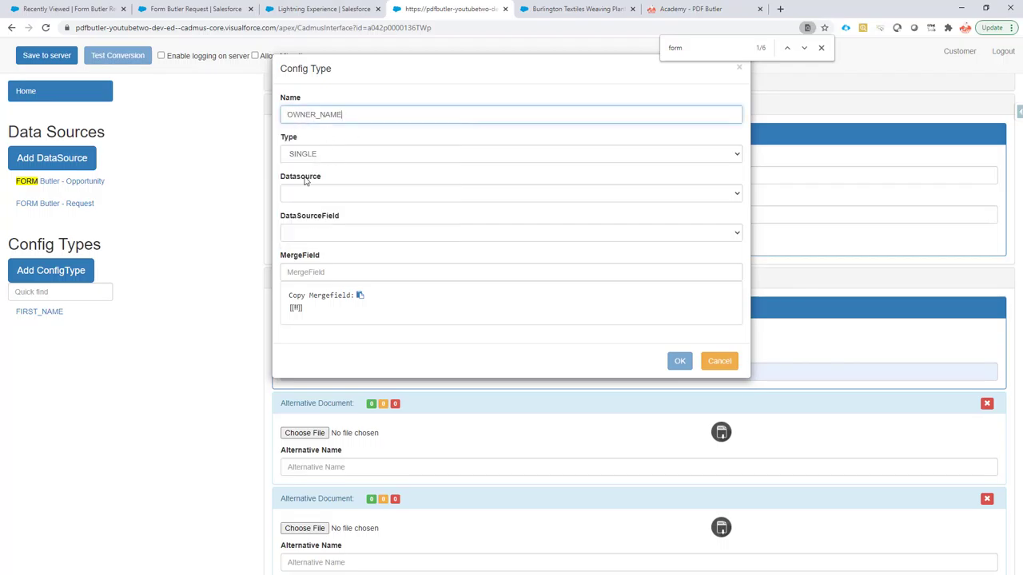
pyautogui.click(308, 193)
pyautogui.click(375, 255)
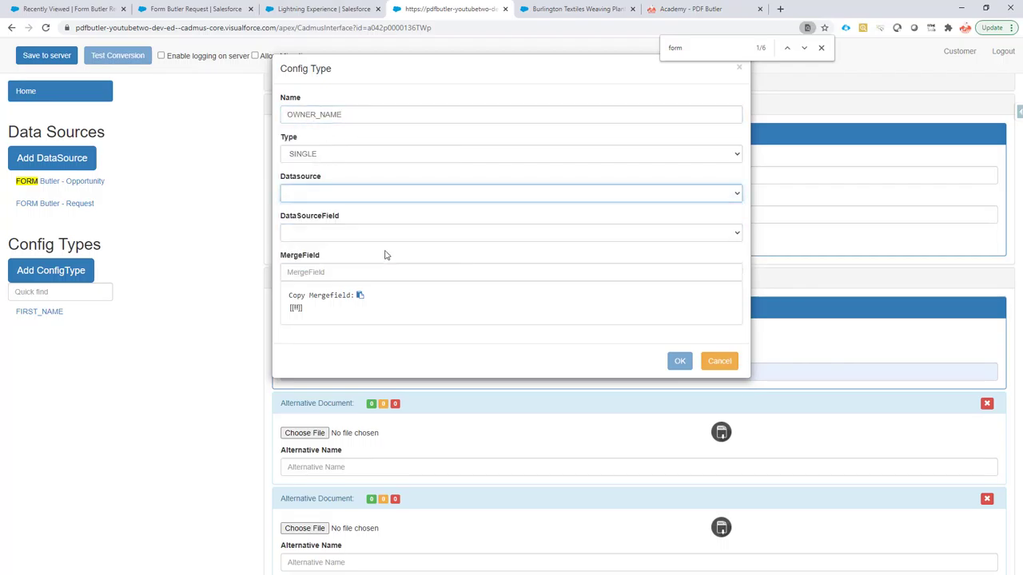
pyautogui.click(317, 234)
pyautogui.click(374, 369)
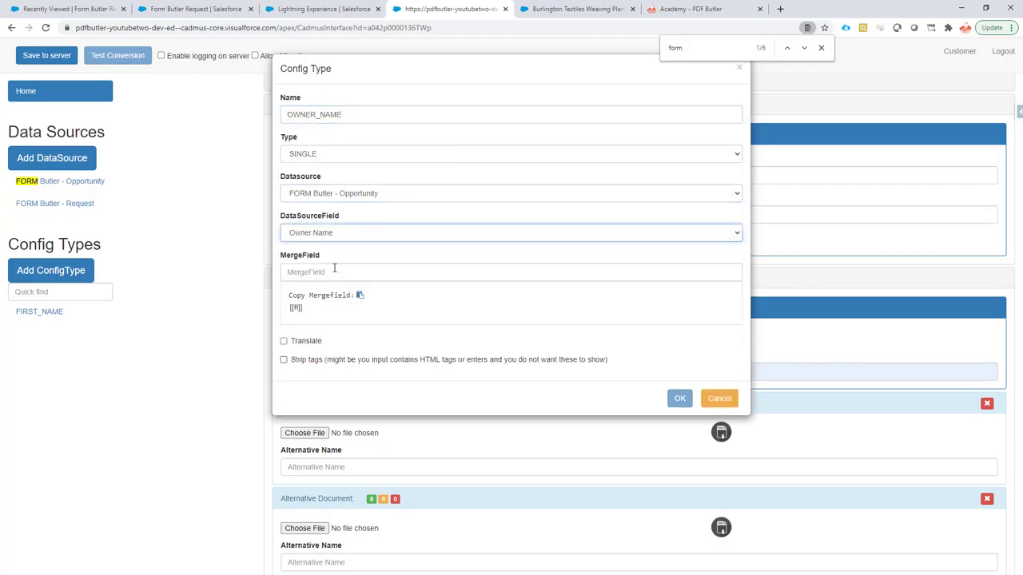
pyautogui.click(359, 270)
pyautogui.click(320, 296)
pyautogui.click(680, 398)
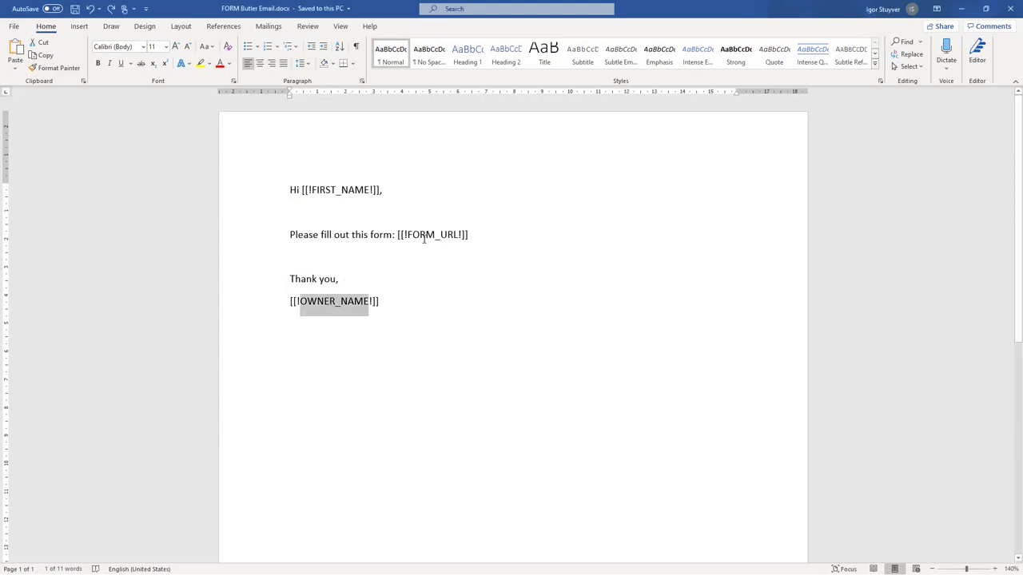
# Copy FORM_URL from the Word template and add it as a SINGLE config type and merge field, using FORM Butler - Request's cadmus_form__URL__c field.
pyautogui.doubleClick(424, 236)
pyautogui.hotkey('ctrl', 'c')
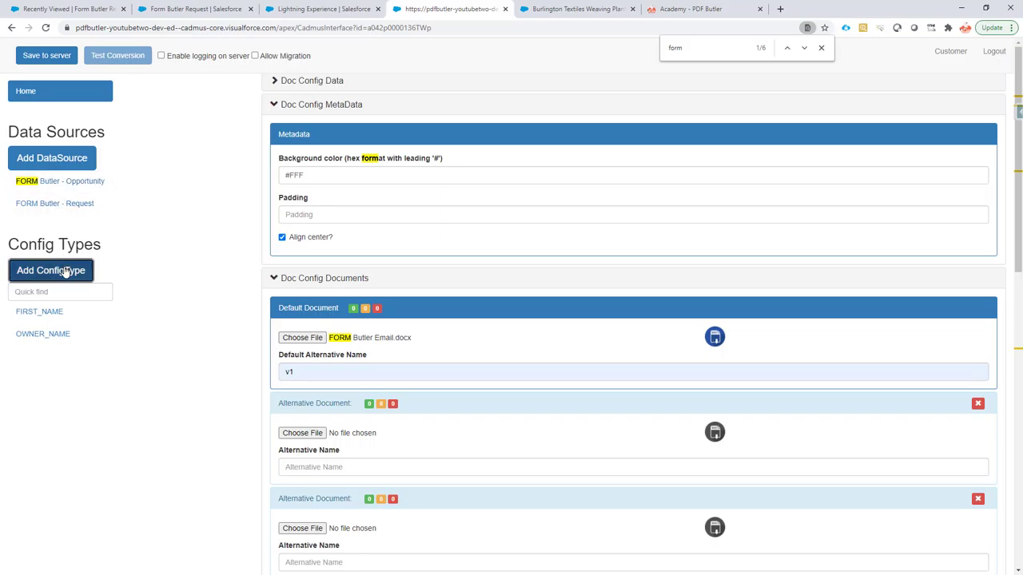
pyautogui.click(66, 270)
pyautogui.click(318, 113)
pyautogui.hotkey('ctrl', 'v')
pyautogui.click(315, 191)
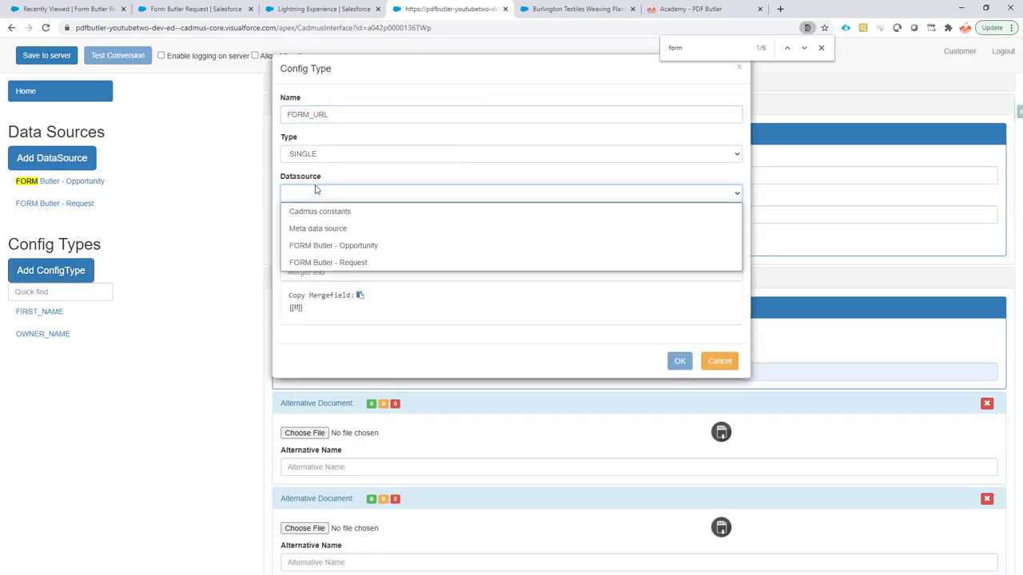
pyautogui.click(356, 265)
pyautogui.click(315, 232)
pyautogui.click(350, 268)
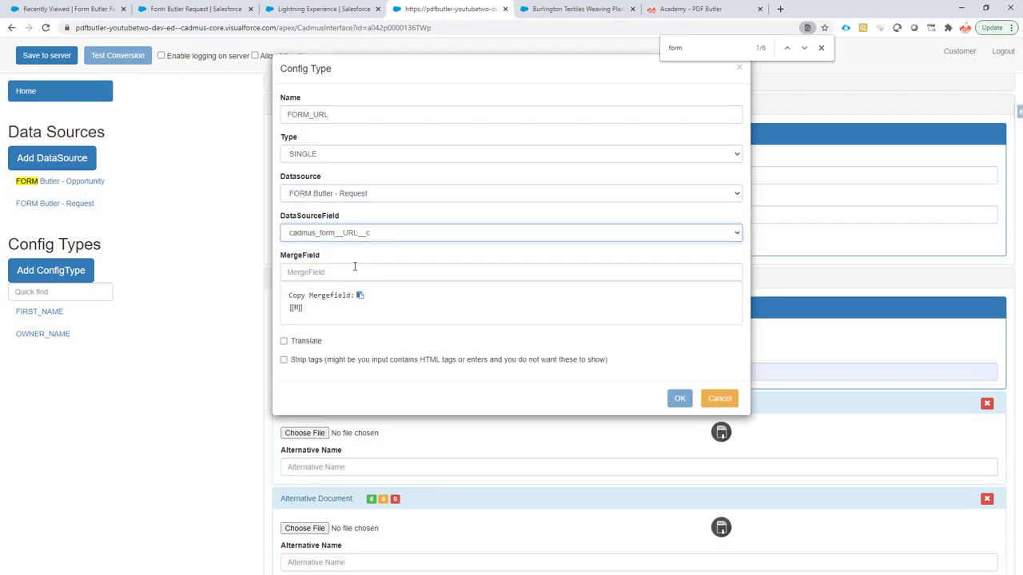
pyautogui.click(356, 271)
pyautogui.hotkey('ctrl', 'v')
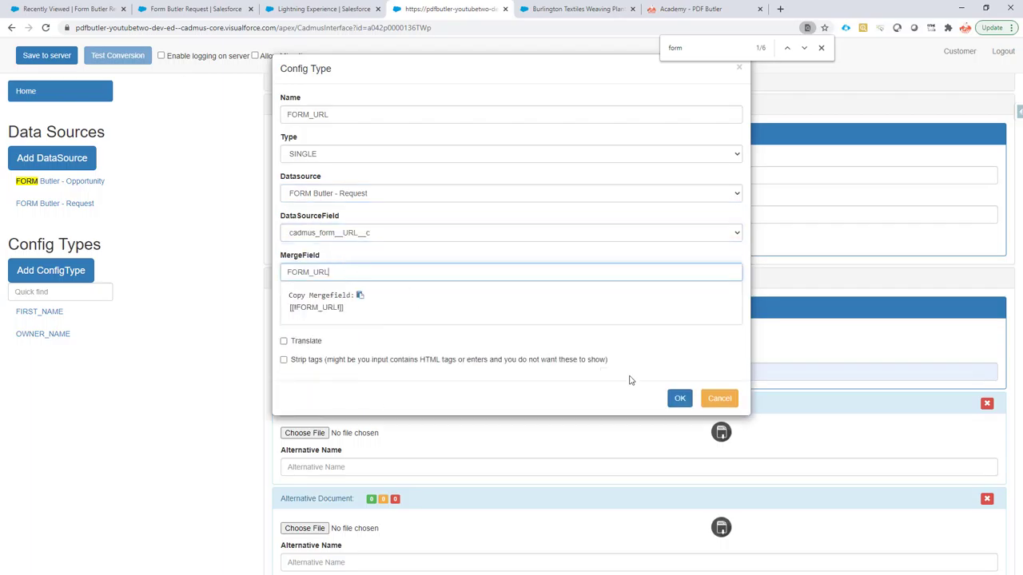
pyautogui.click(680, 399)
# Open the FORM Butler - Email doc config record in Salesforce and look up the merge field name used in its document title.
pyautogui.click(324, 9)
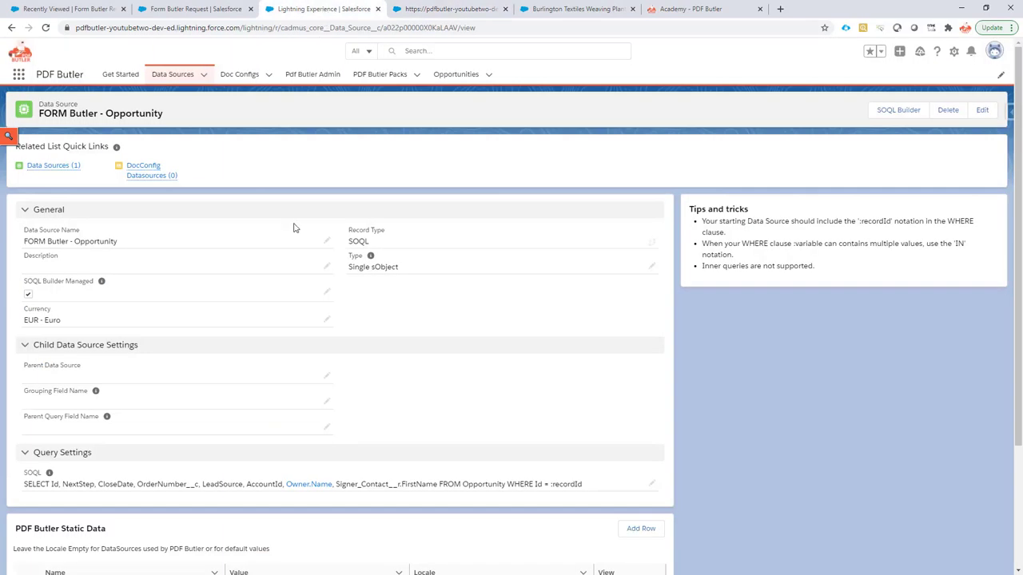
pyautogui.click(232, 9)
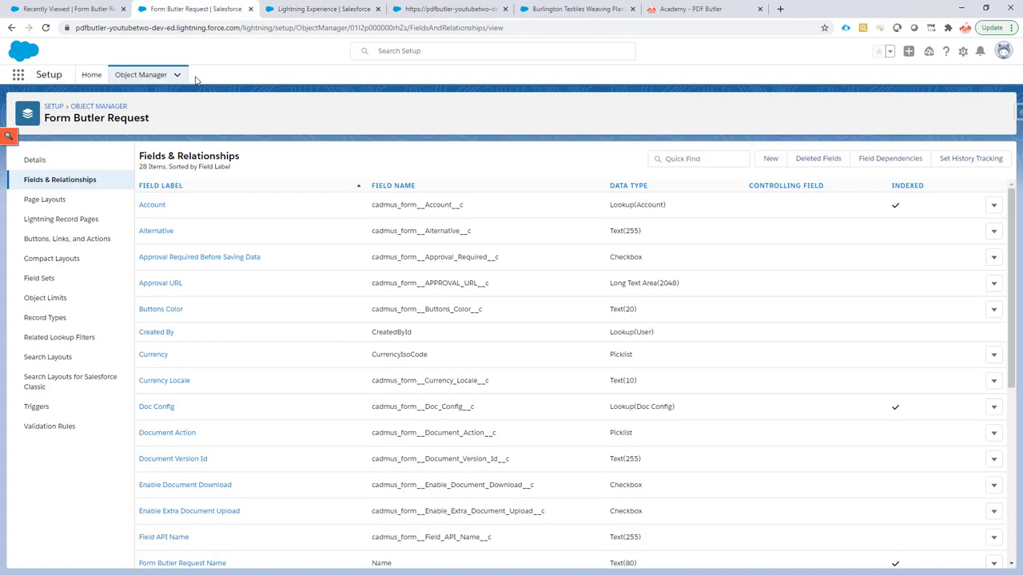
pyautogui.click(459, 8)
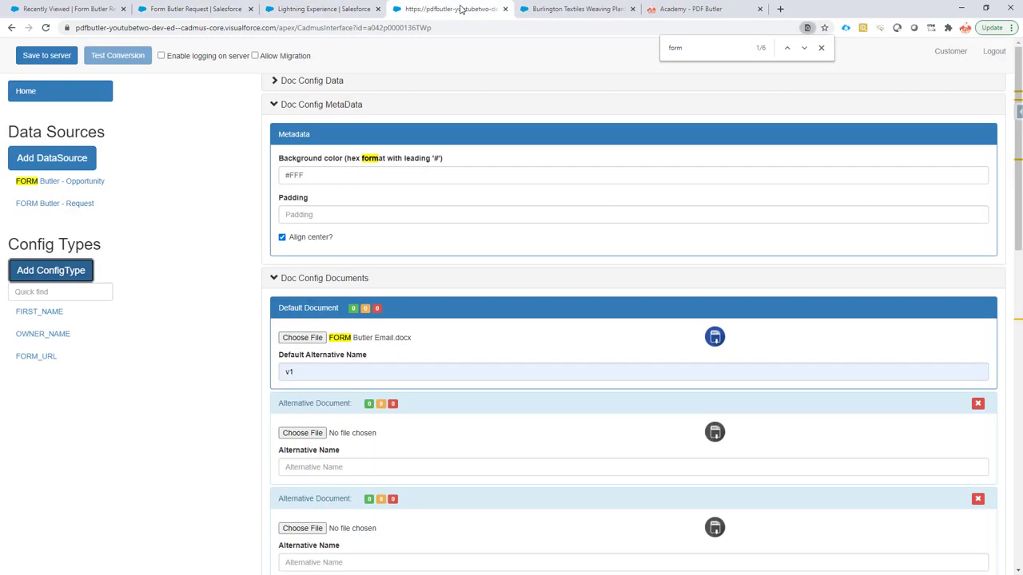
pyautogui.click(556, 8)
pyautogui.click(66, 8)
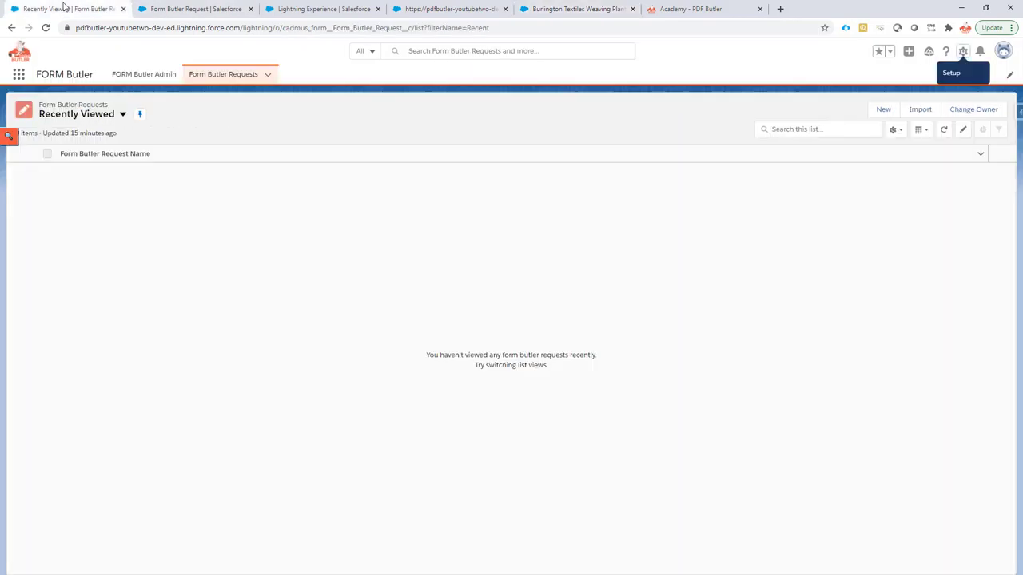
pyautogui.click(427, 8)
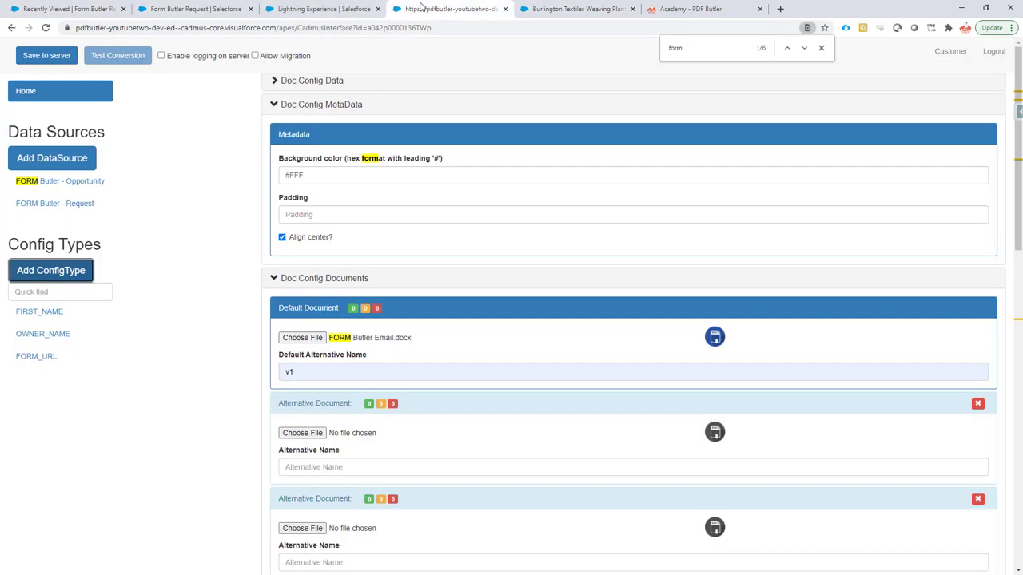
pyautogui.click(349, 6)
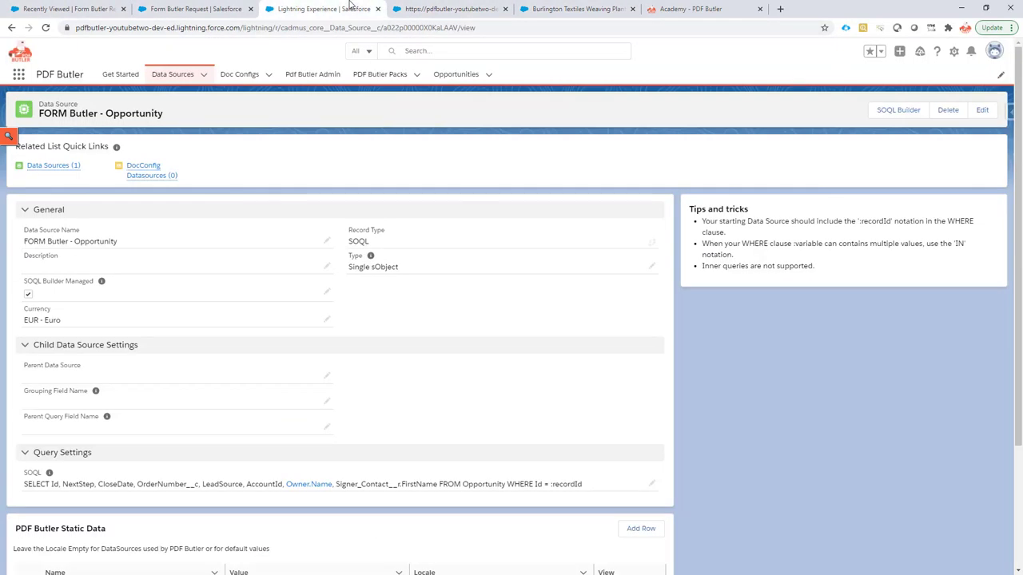
pyautogui.click(268, 75)
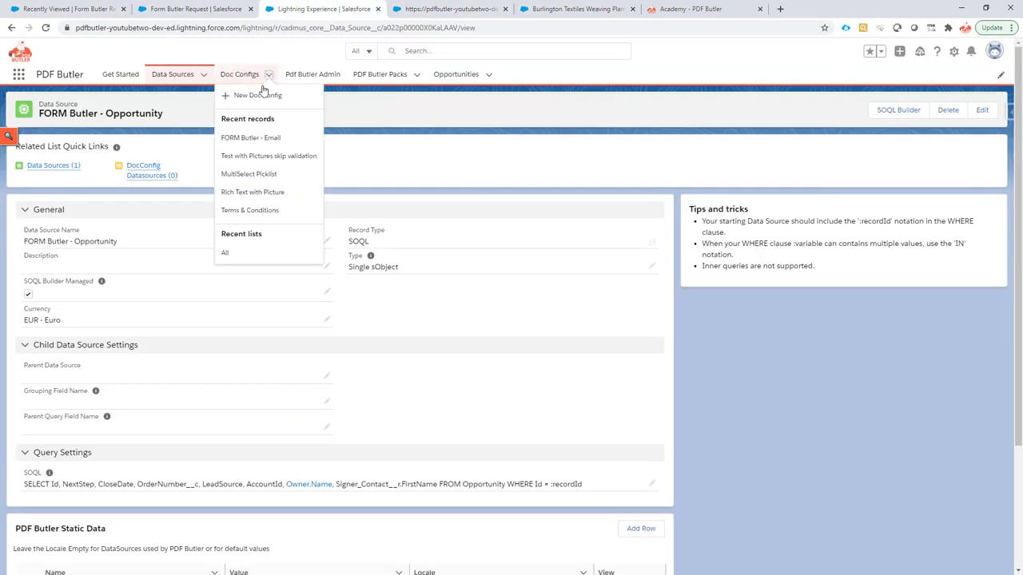
pyautogui.click(257, 140)
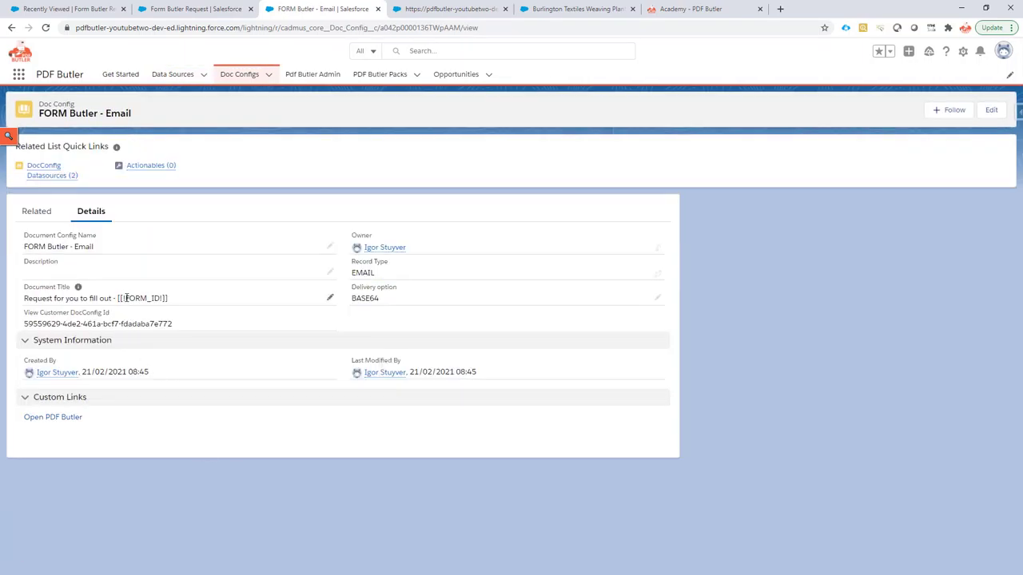
pyautogui.moveTo(126, 297); pyautogui.dragTo(152, 297)
# Back in the doc config editor, create a TITLE config type named FORM_ID from the FORM Butler - Request data source's Id field.
pyautogui.click(450, 8)
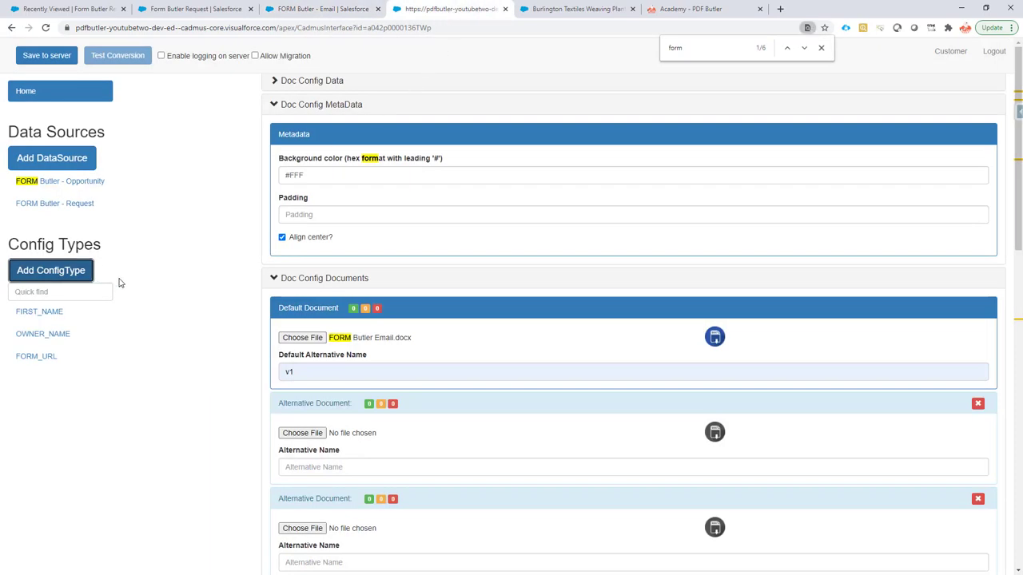
pyautogui.click(63, 272)
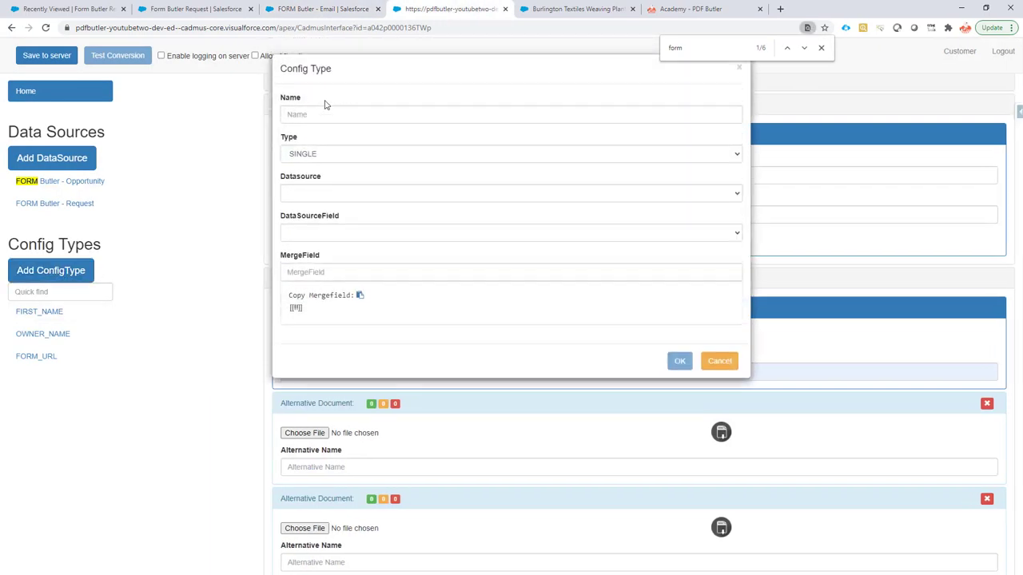
pyautogui.click(320, 107)
pyautogui.write('FORM_ID')
pyautogui.click(315, 154)
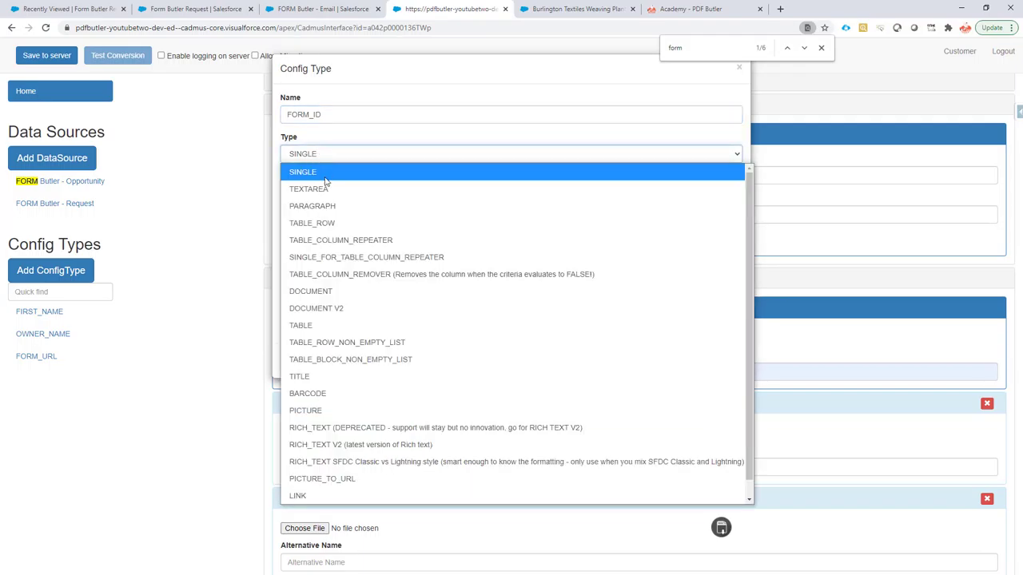
pyautogui.click(324, 375)
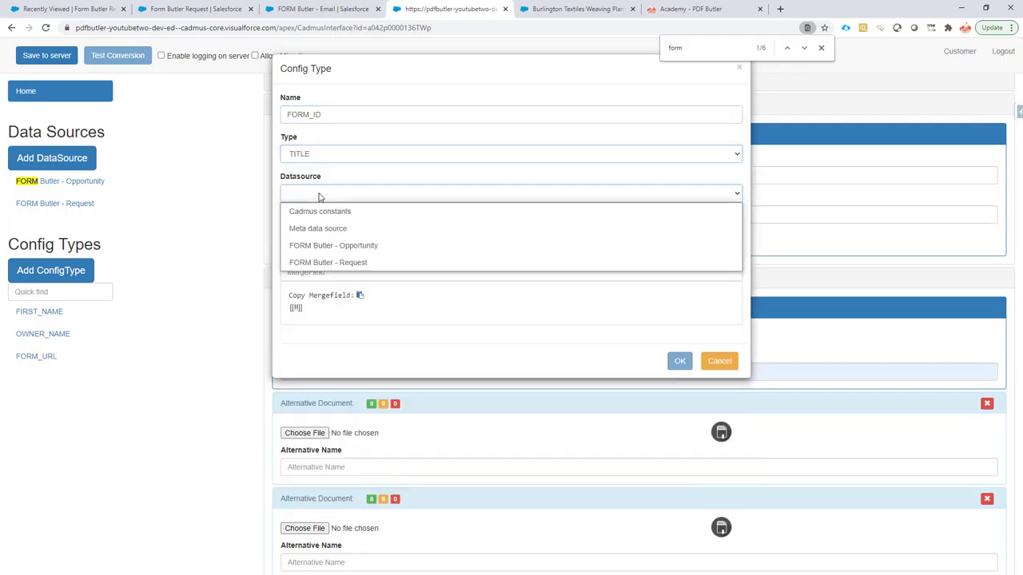
pyautogui.click(377, 263)
pyautogui.click(345, 233)
pyautogui.click(356, 284)
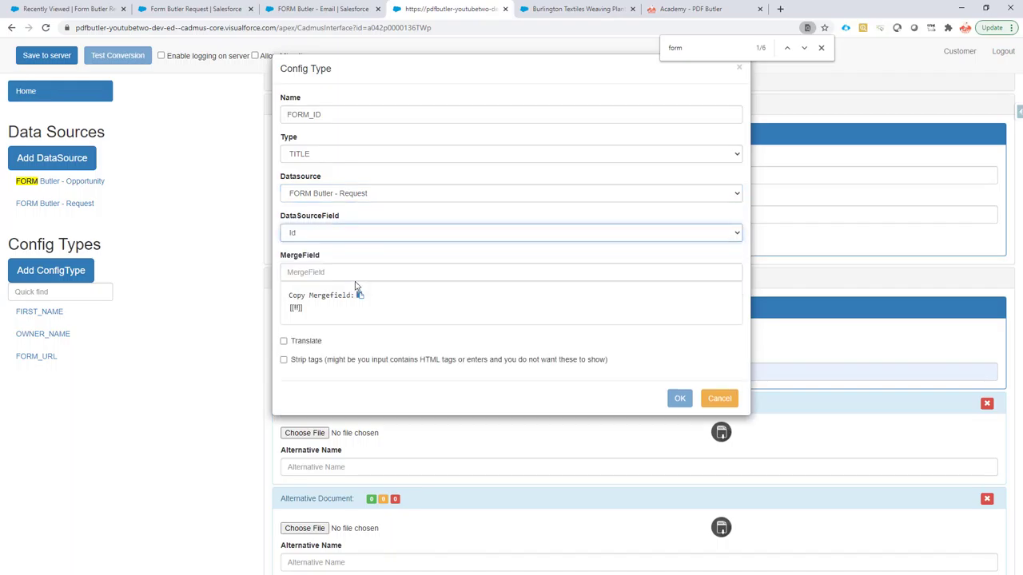
# Set the new title config type's merge field to FORM_ID, accept it, and save the doc config to the server.
pyautogui.click(326, 272)
pyautogui.write('FORM_ID')
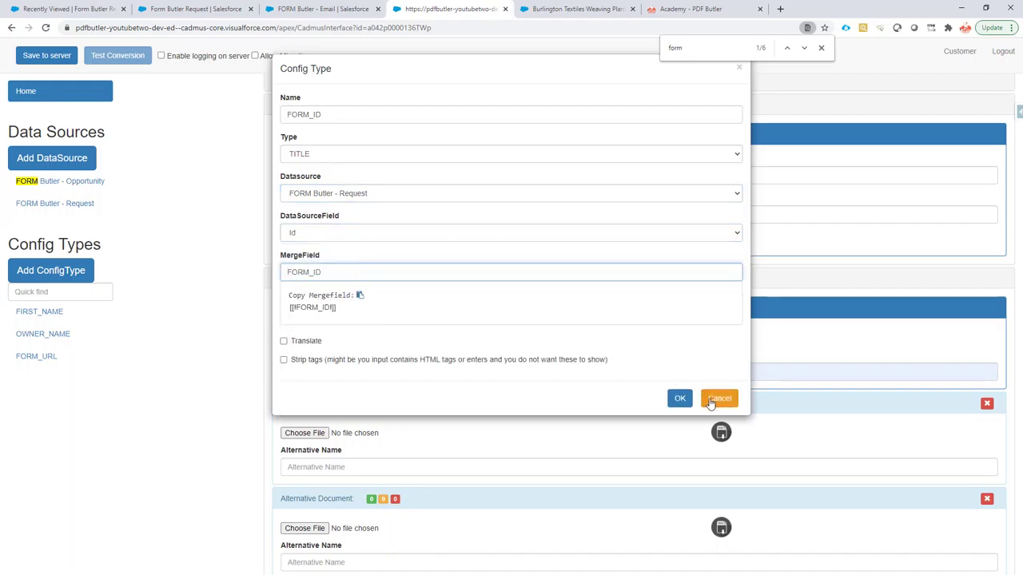
pyautogui.click(679, 398)
pyautogui.click(39, 55)
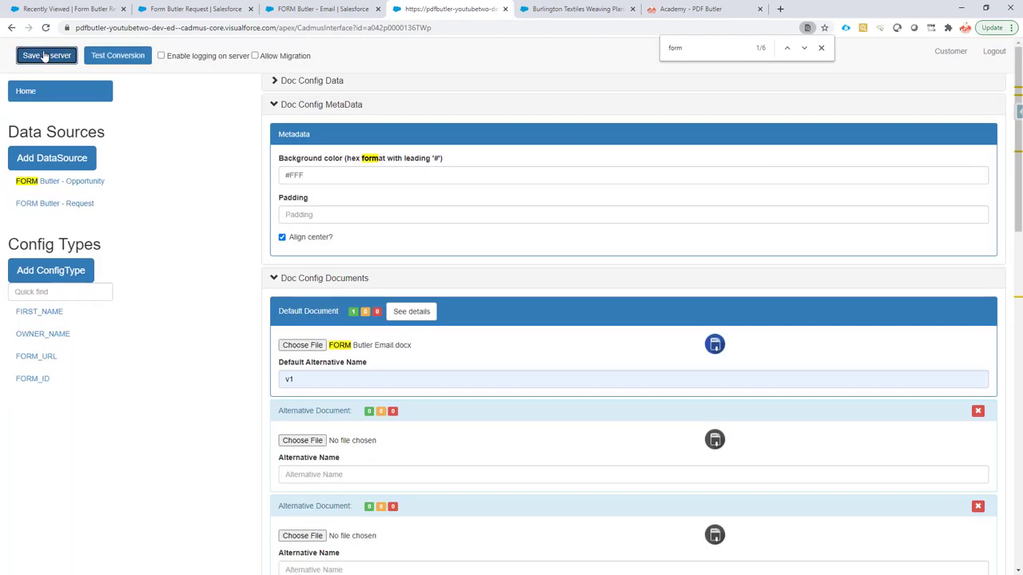